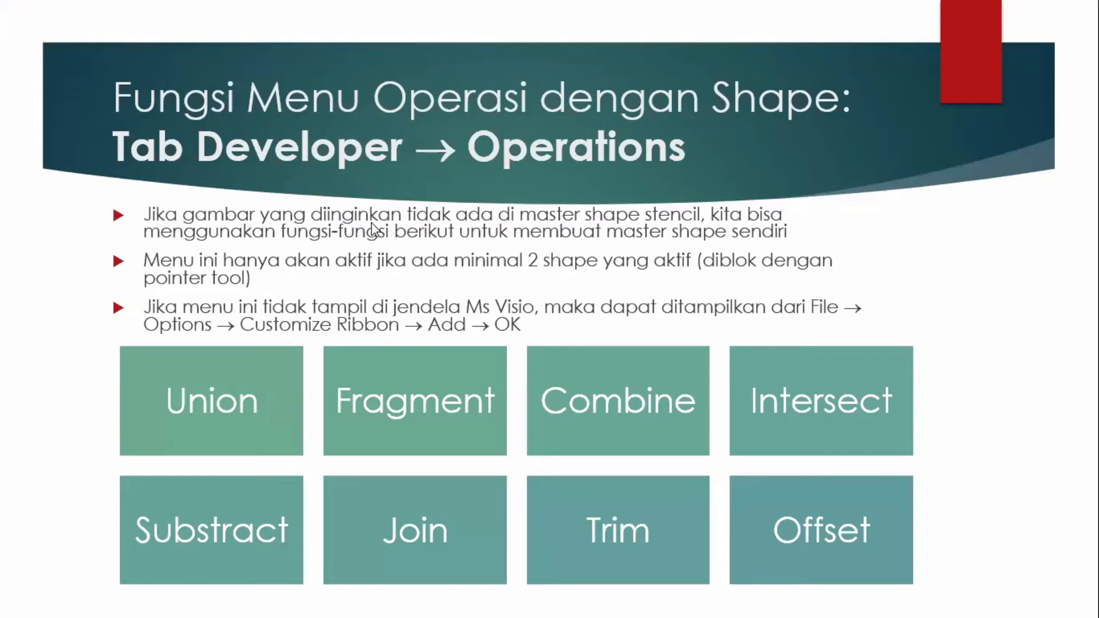
- End the slide show, switch to Visio and create a new drawing from the Office Layout template in Maps and Floor Plans
key("Escape")
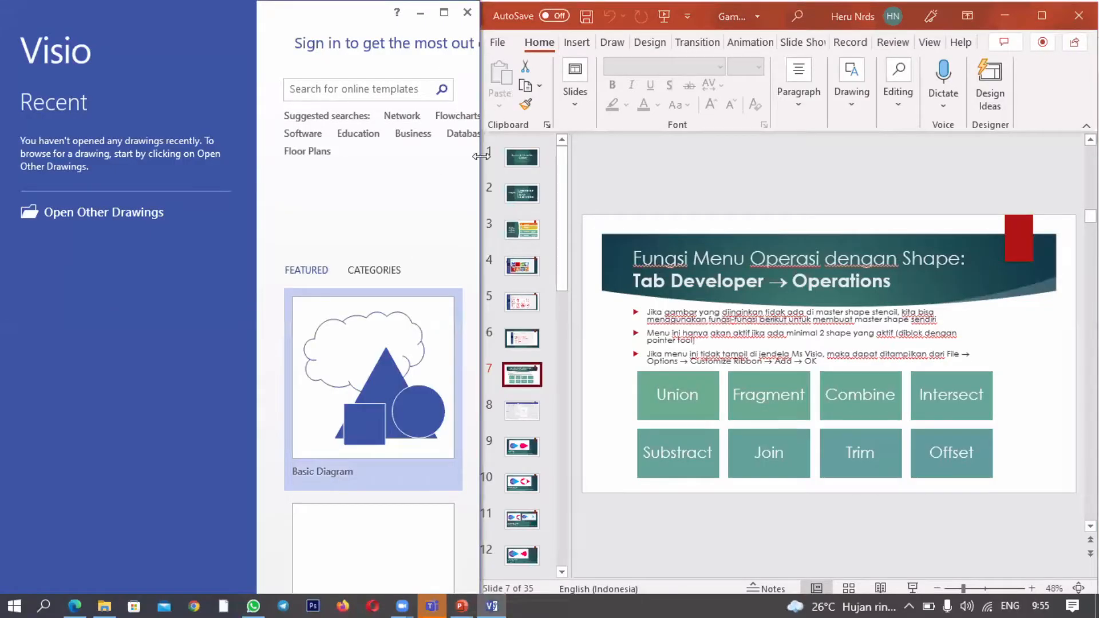
double_click(326, 60)
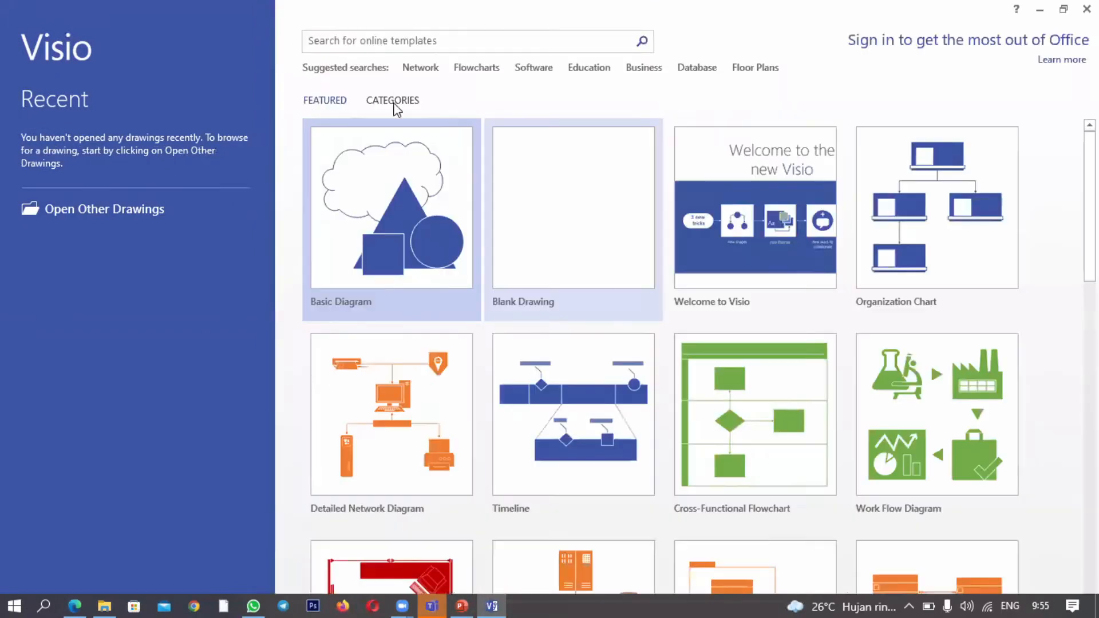
left_click(394, 104)
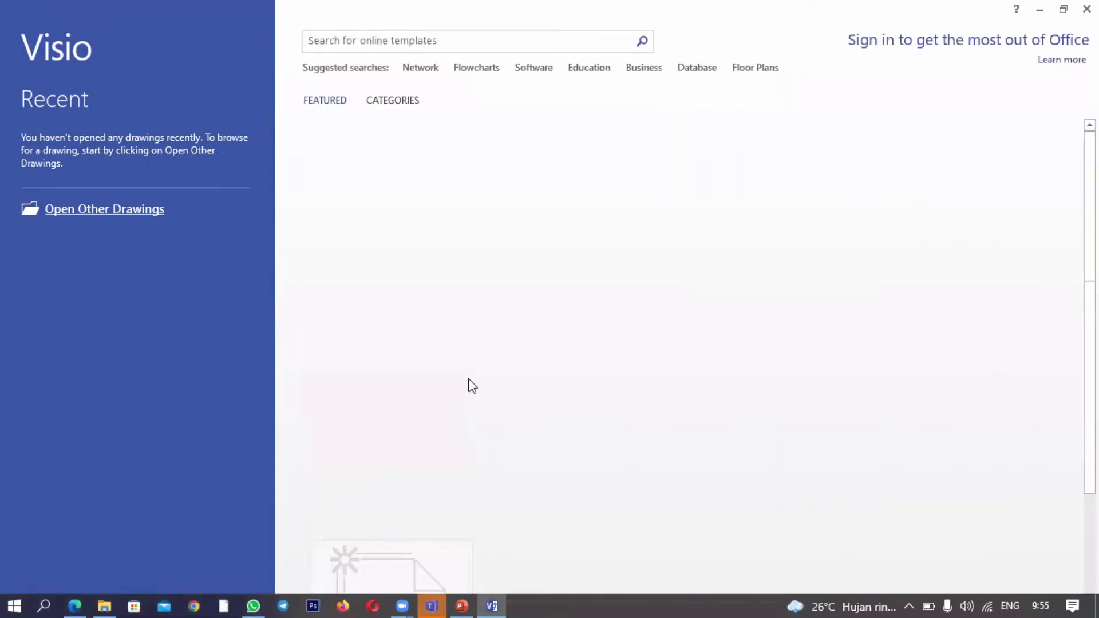
left_click(423, 391)
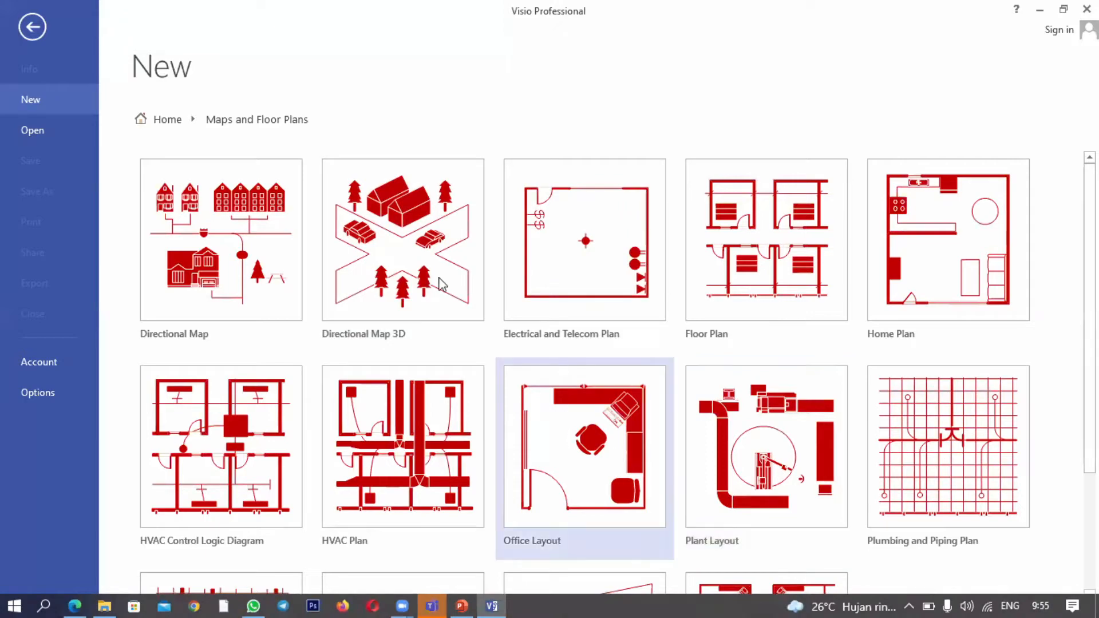
left_click(600, 412)
left_click(596, 411)
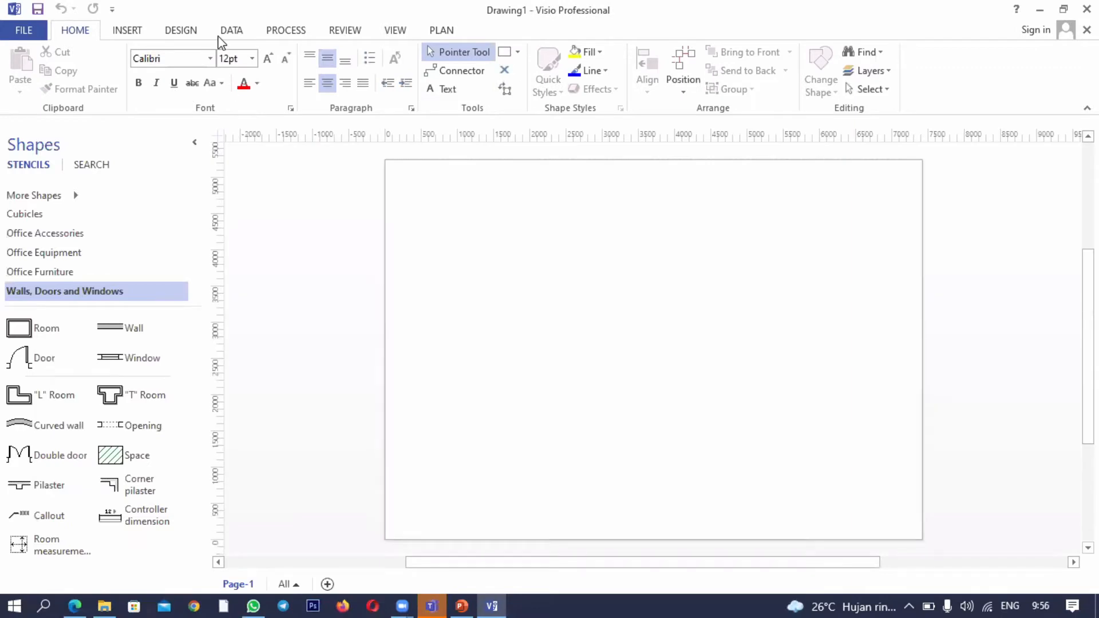
left_click(247, 35)
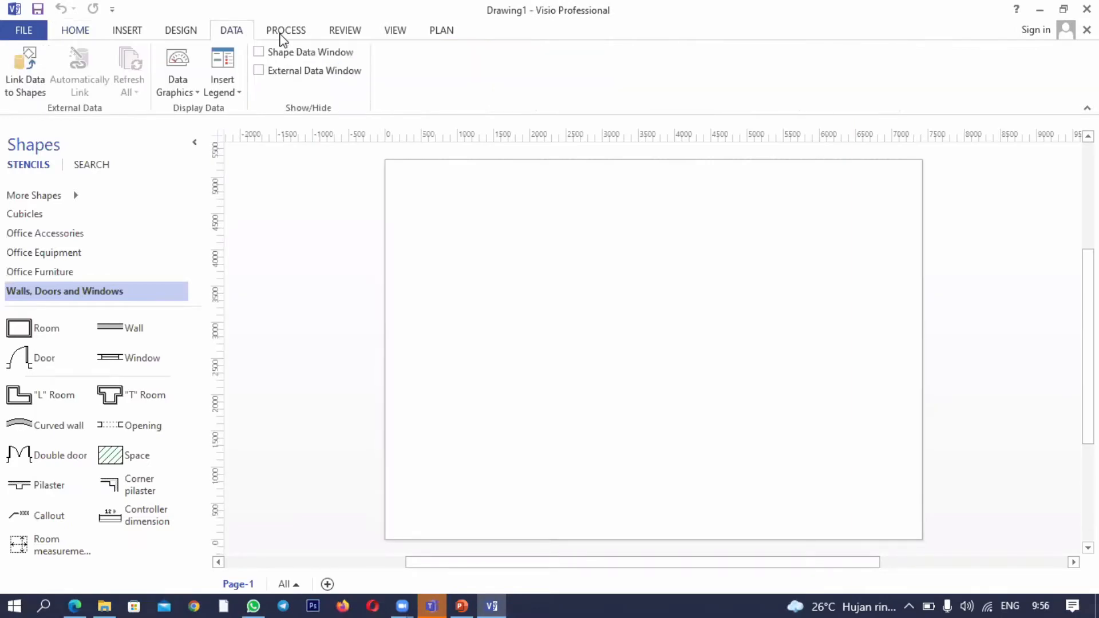
left_click(284, 33)
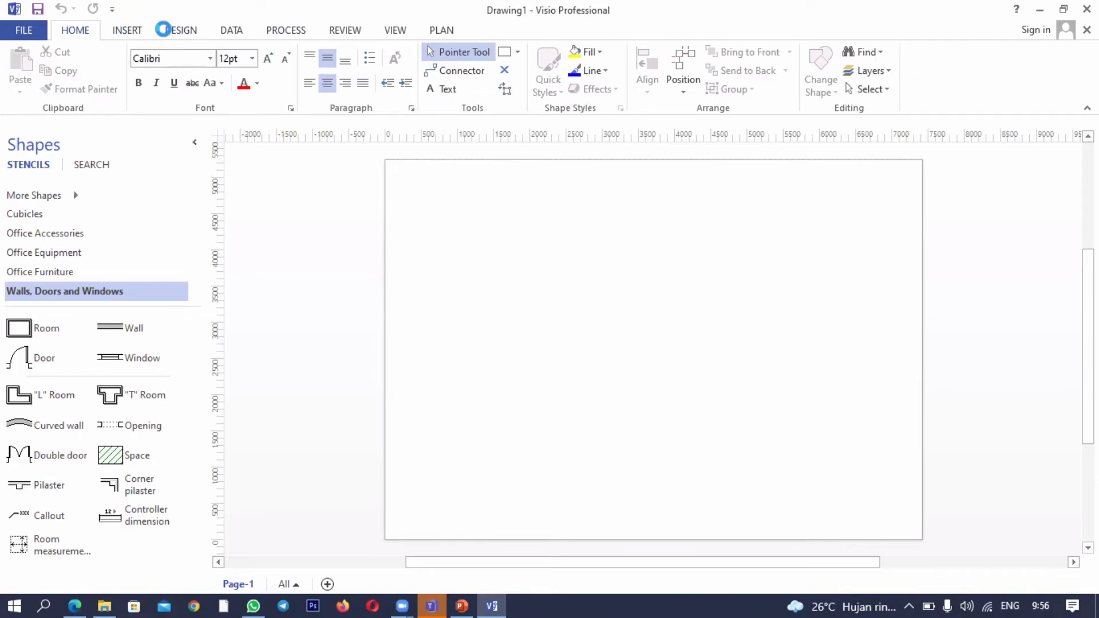
left_click(172, 30)
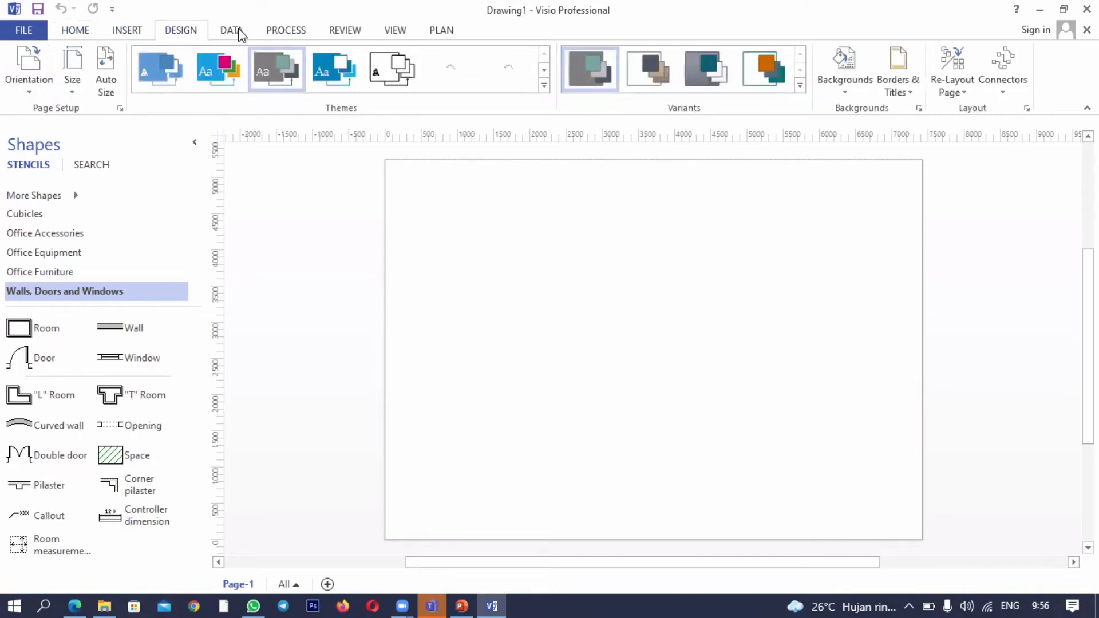
left_click(239, 34)
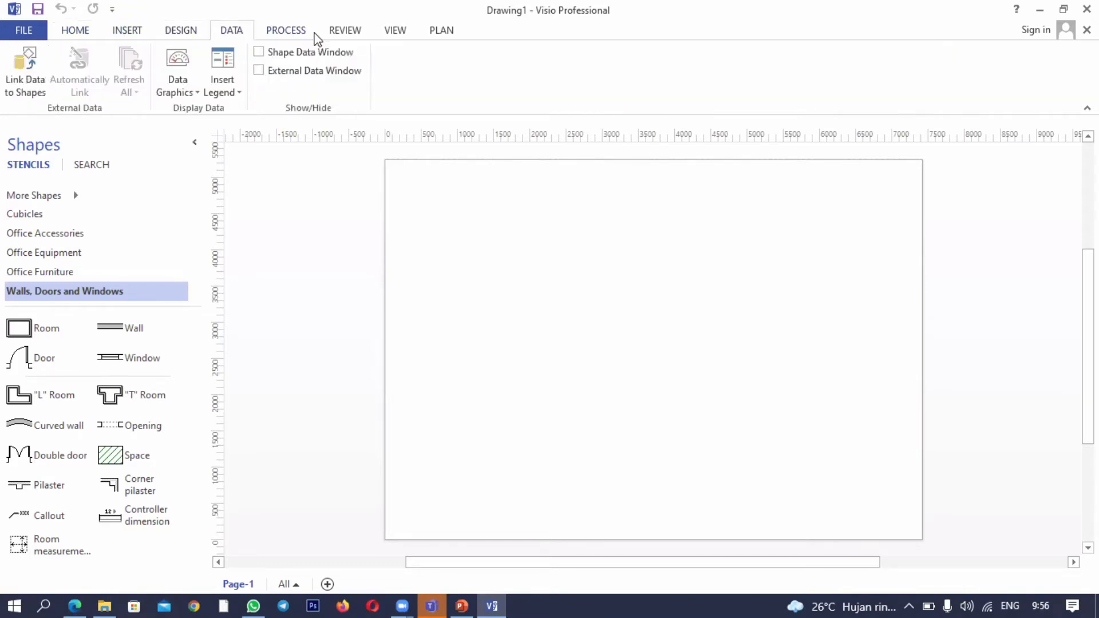
left_click(315, 33)
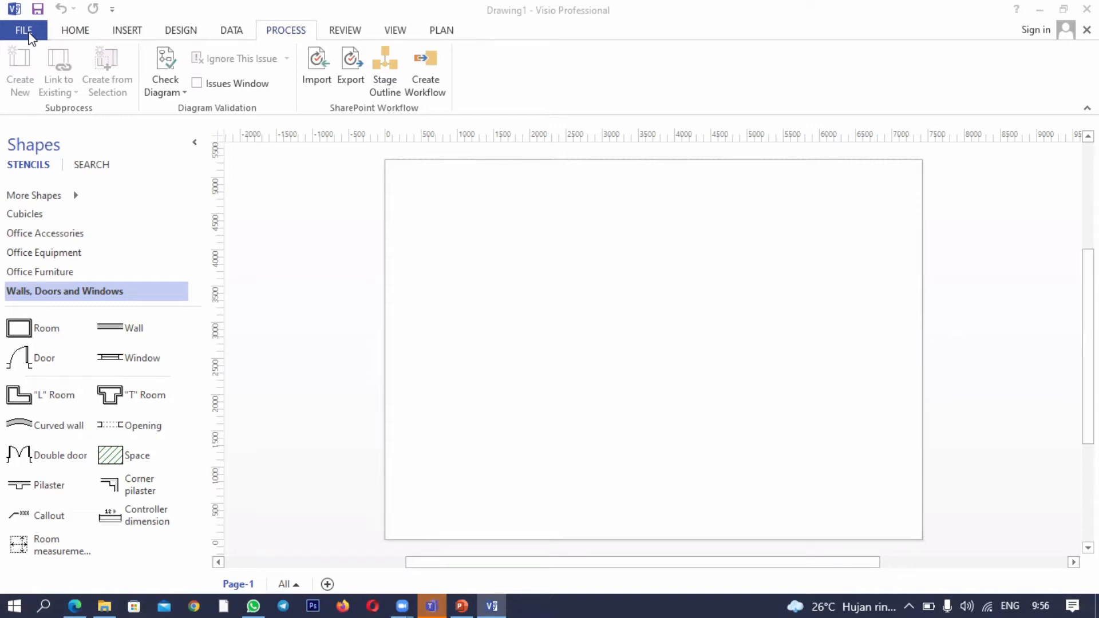
- Open the ribbon customization settings in the program options
left_click(29, 33)
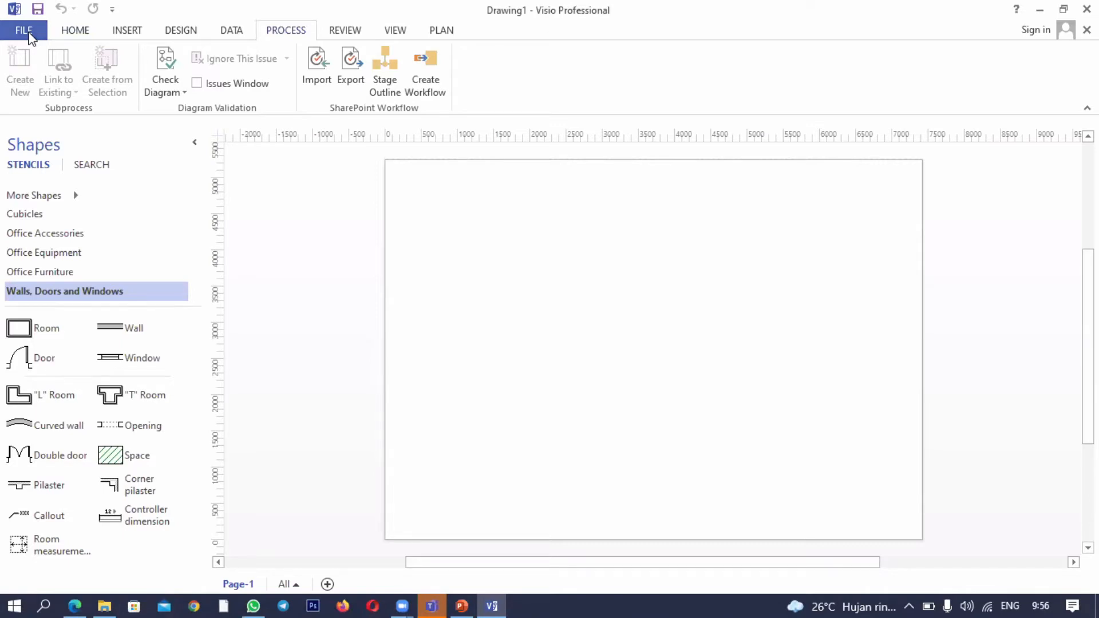
left_click(25, 32)
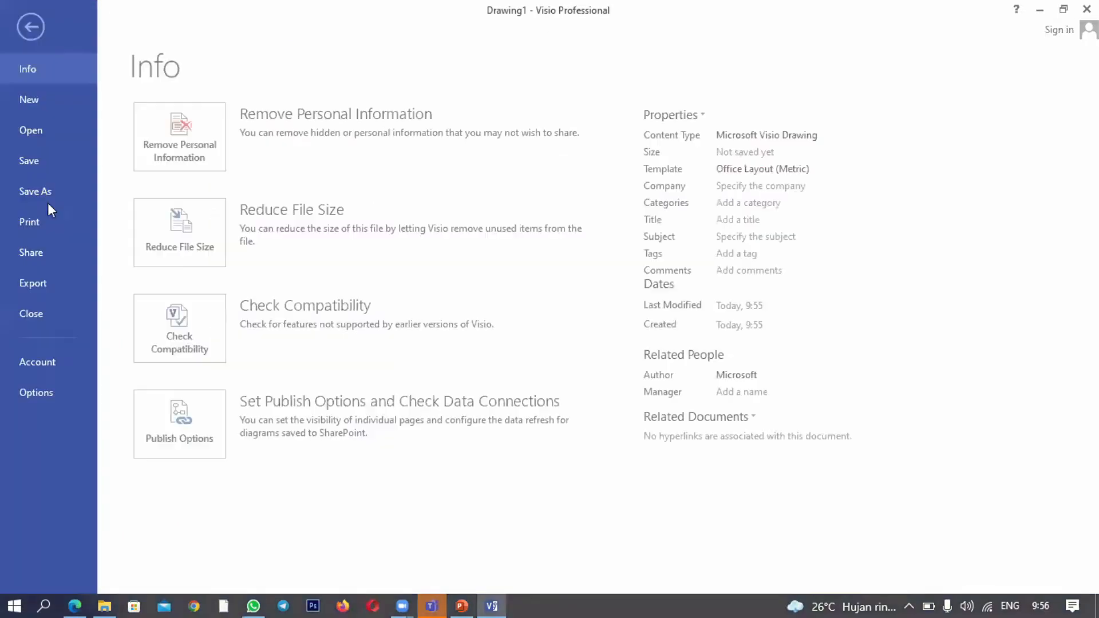
left_click(60, 399)
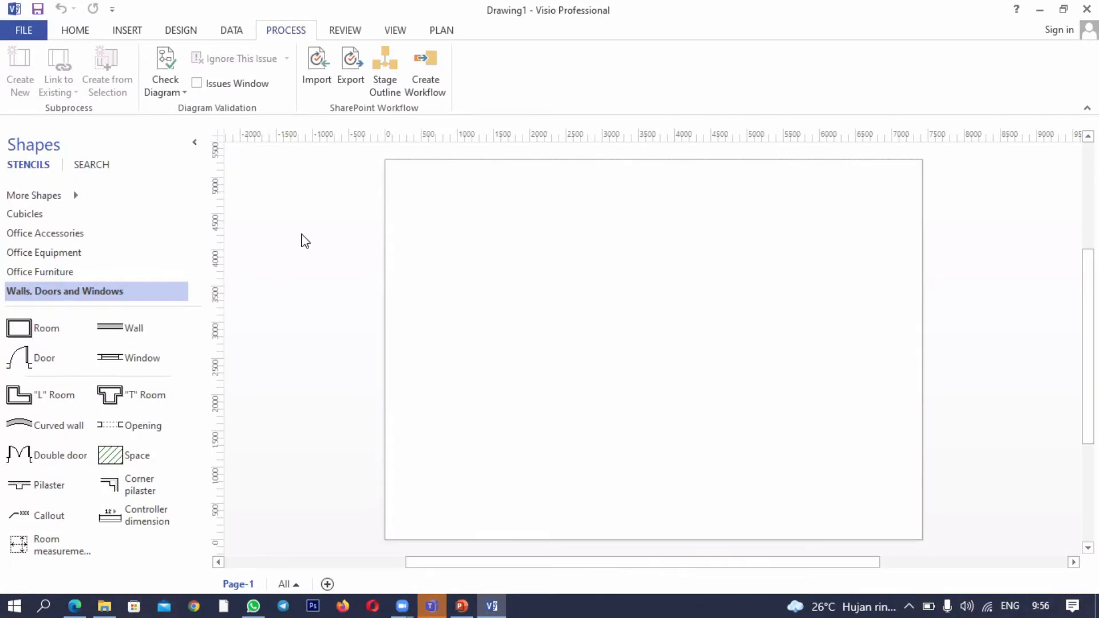
left_click(292, 191)
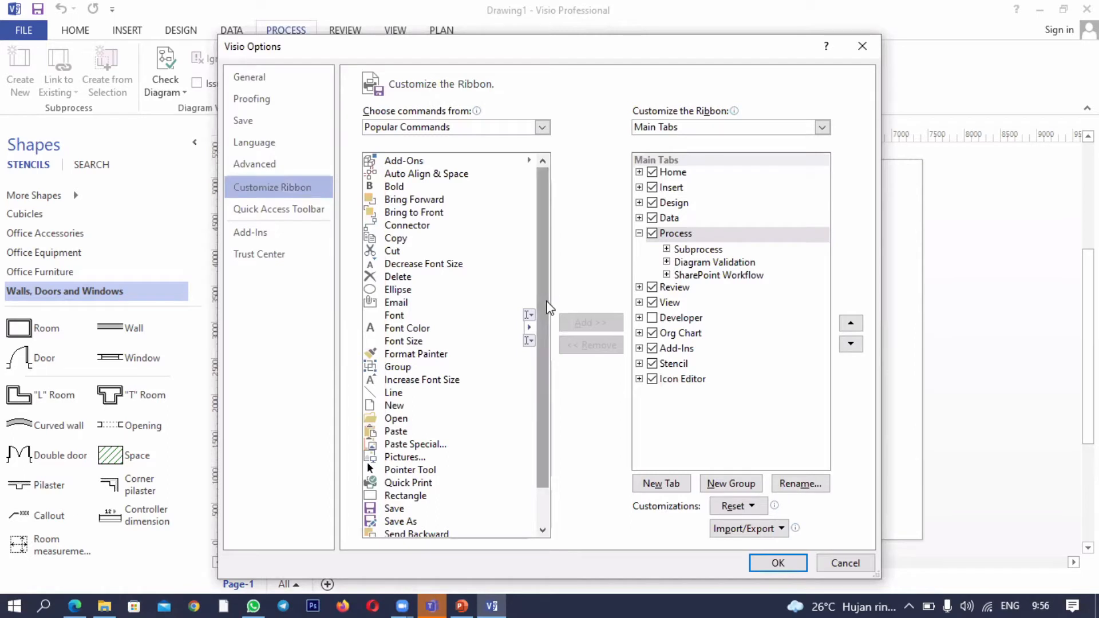
scroll(503, 277, "down", 1)
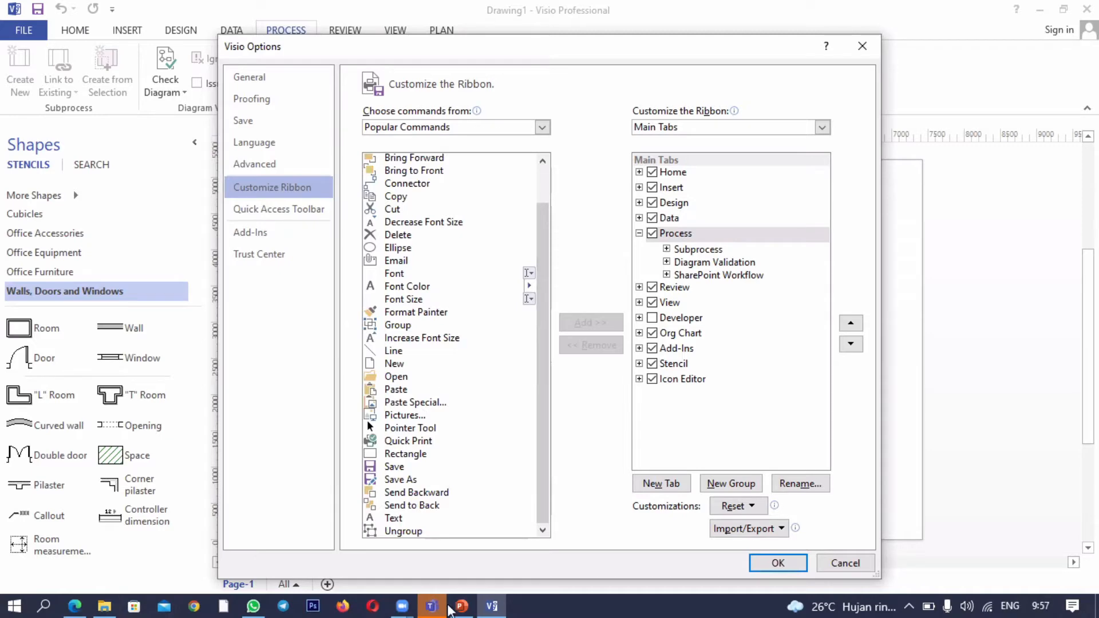
left_click(461, 547)
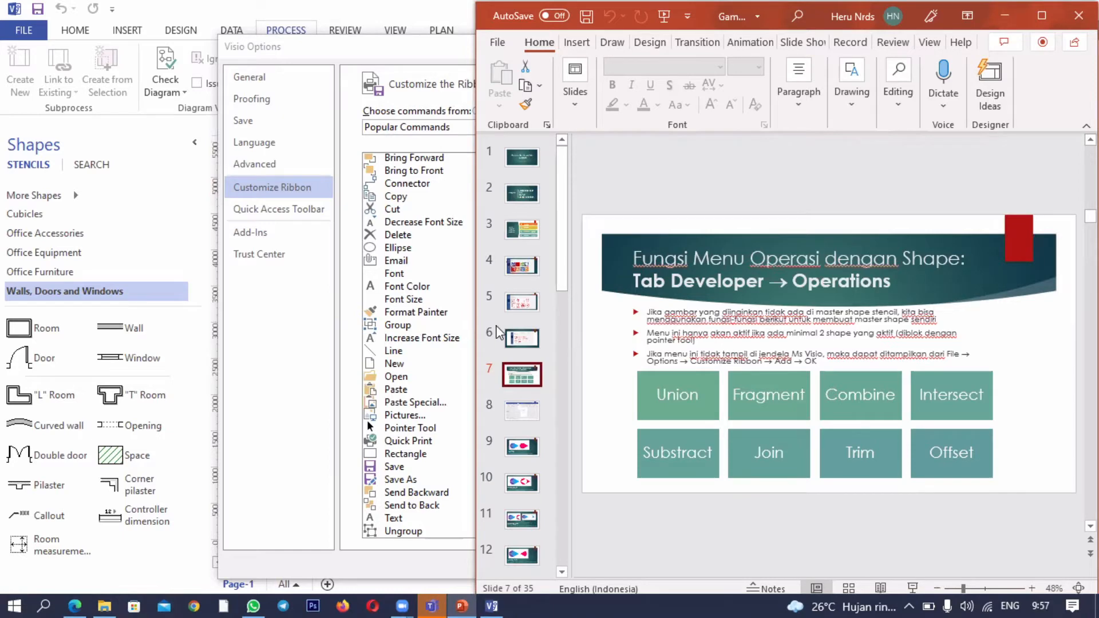
left_click(422, 326)
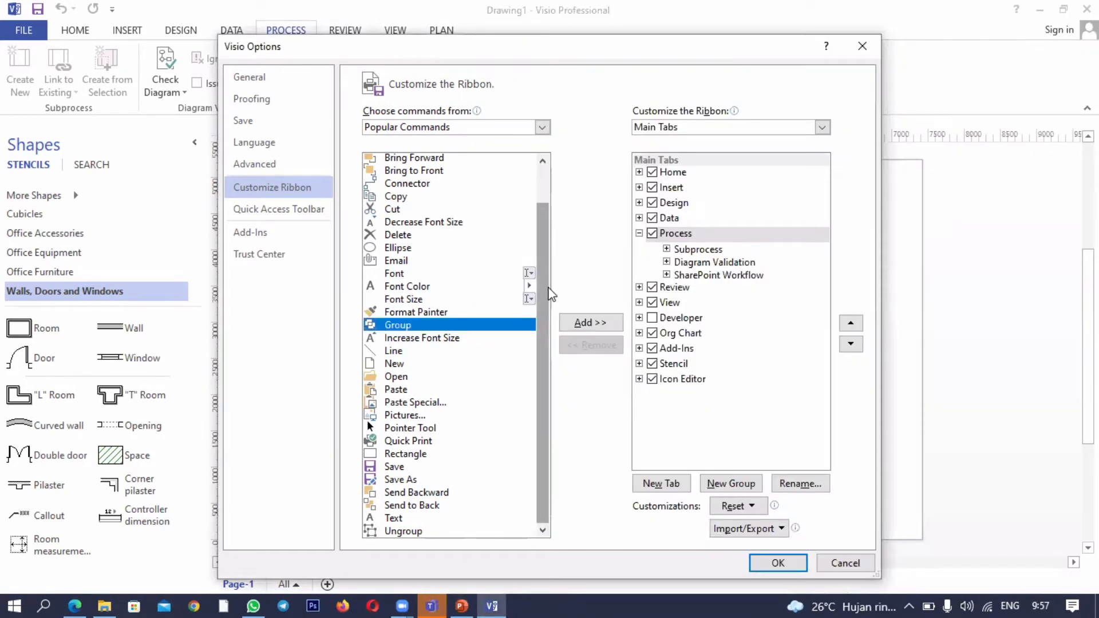
scroll(559, 286, "up", 1)
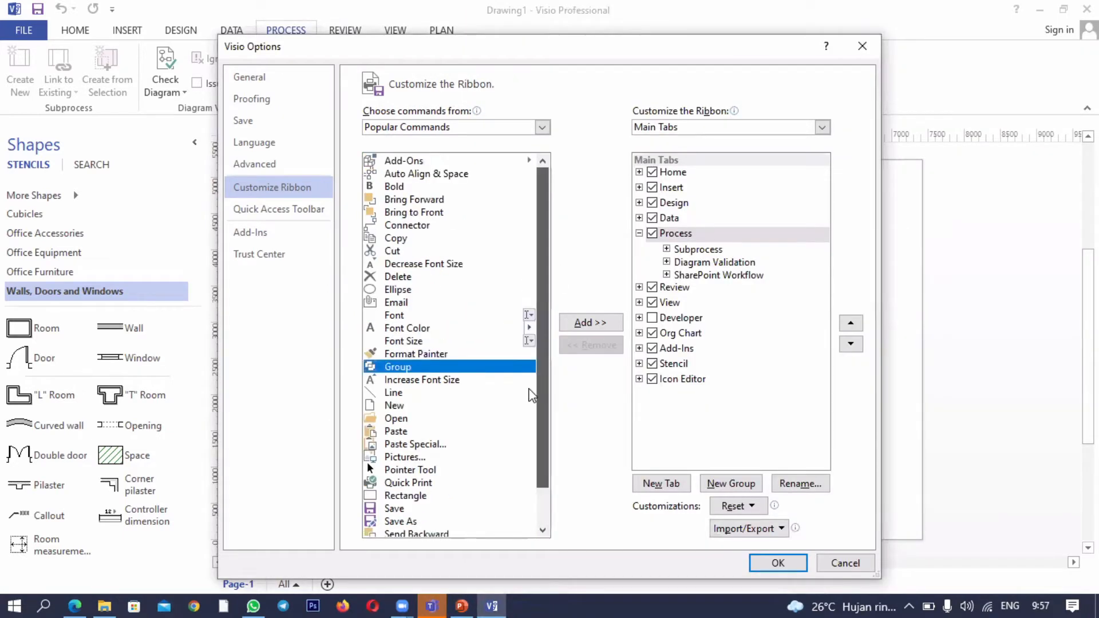
scroll(463, 417, "down", 1)
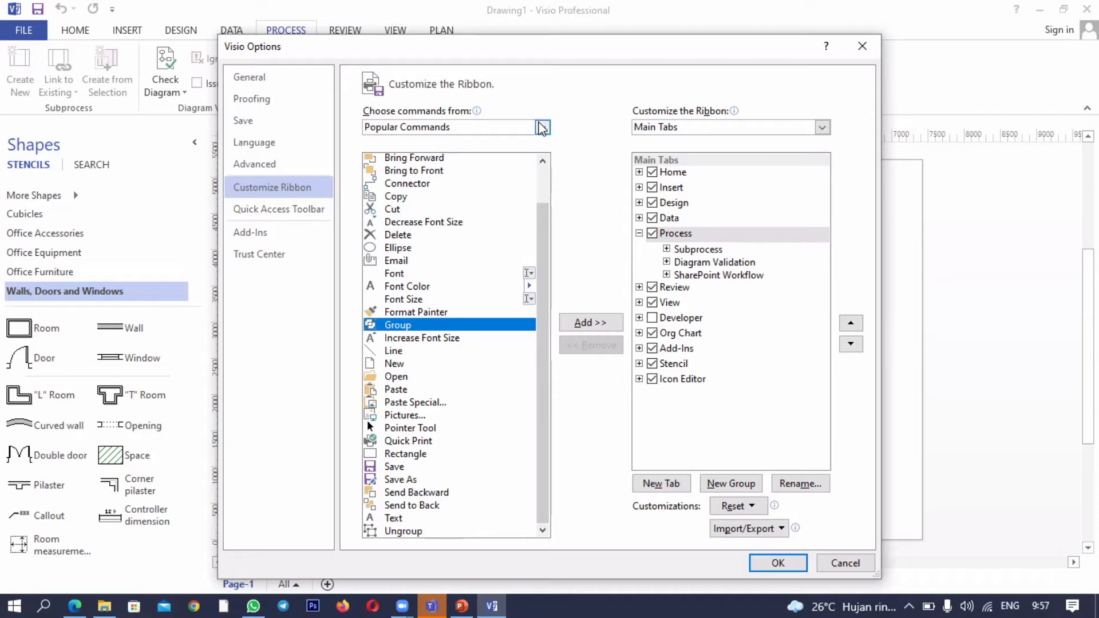
- List All Commands as the command source and try to add Intersect to the Process tab
left_click(541, 127)
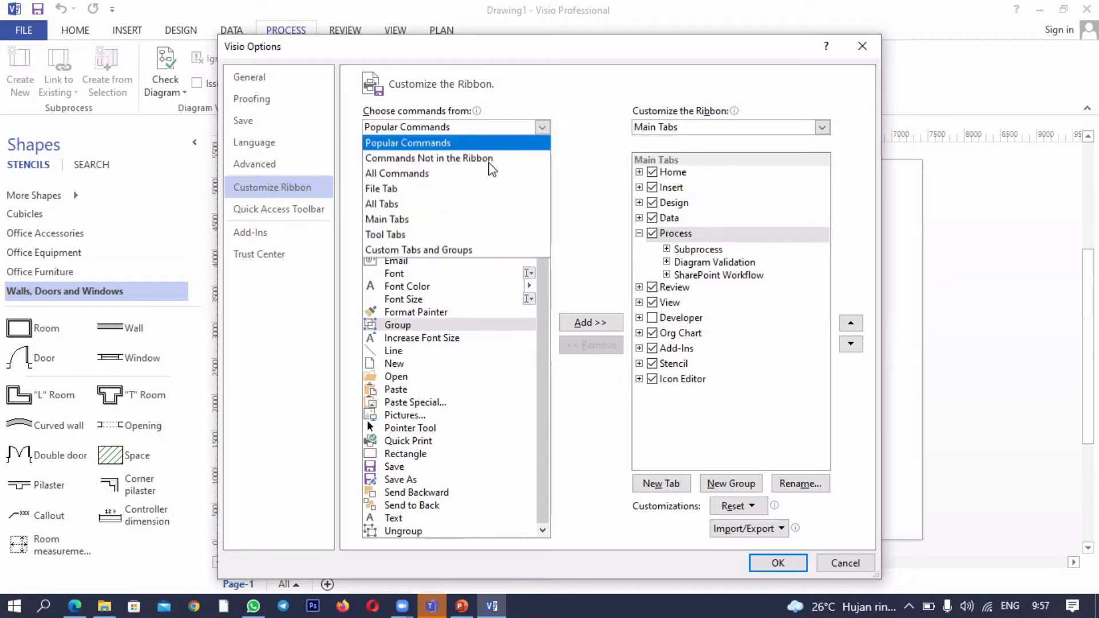
left_click(472, 175)
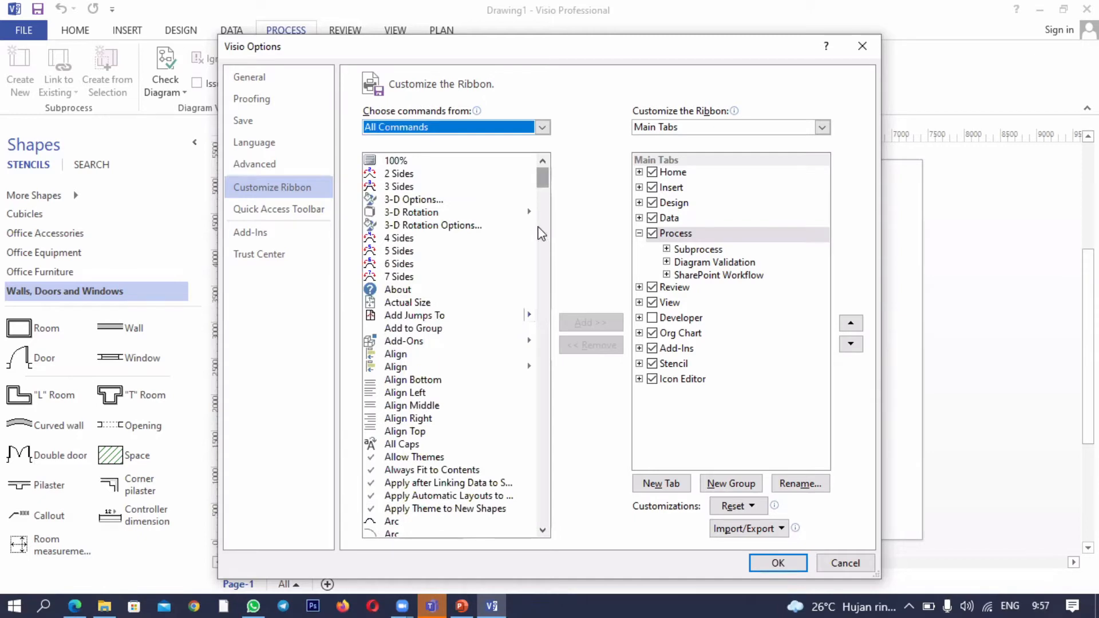
left_click(542, 233)
left_click_drag(534, 298, 524, 349)
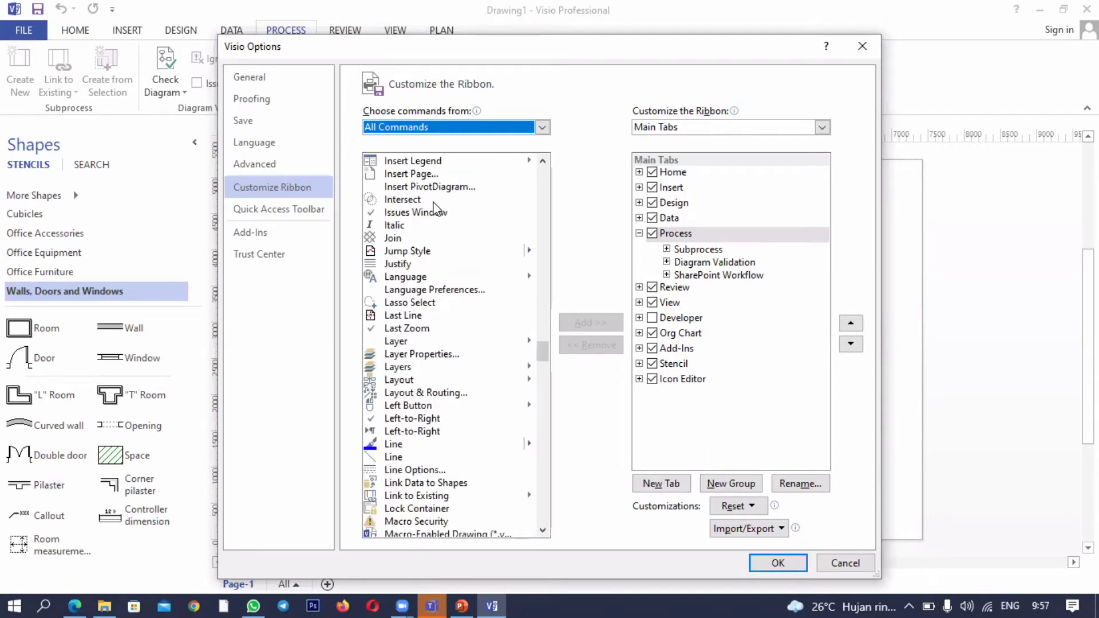
left_click(434, 201)
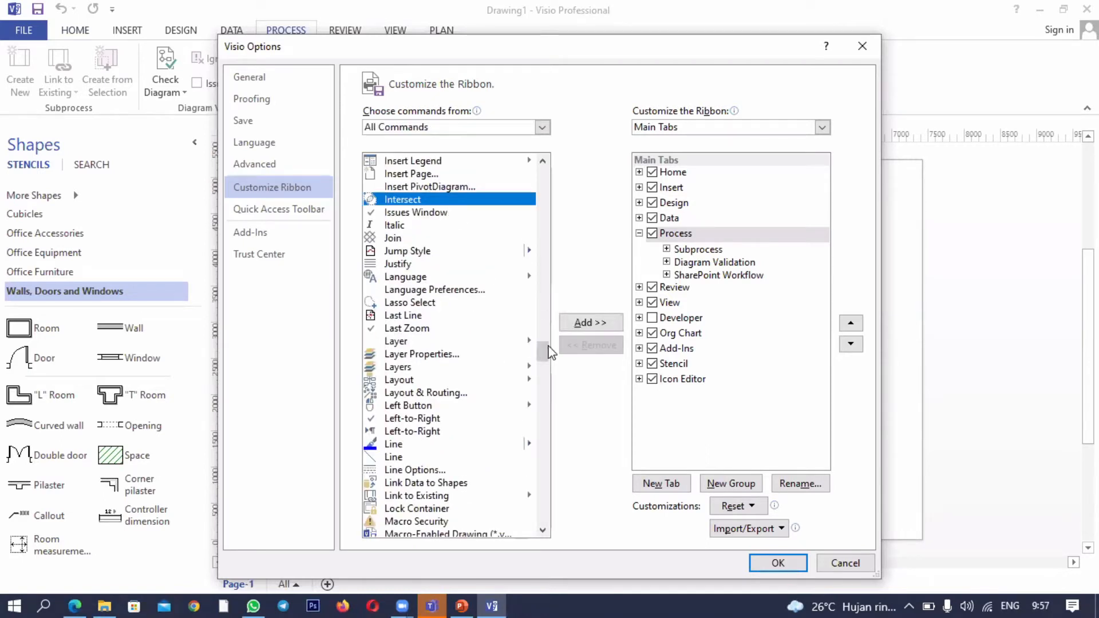
left_click(584, 326)
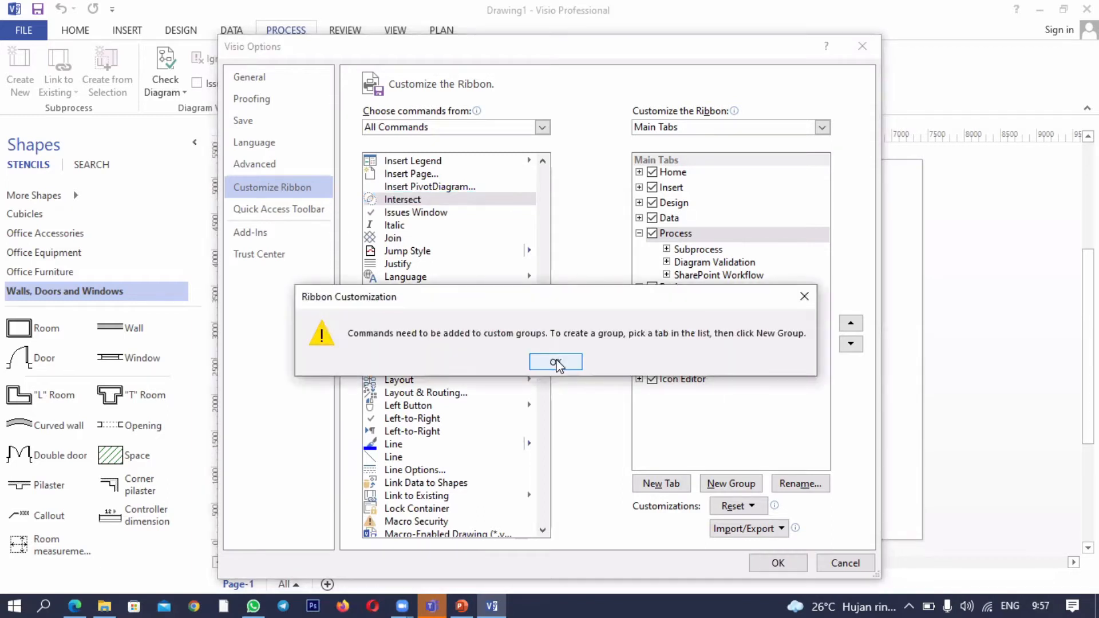
left_click(555, 362)
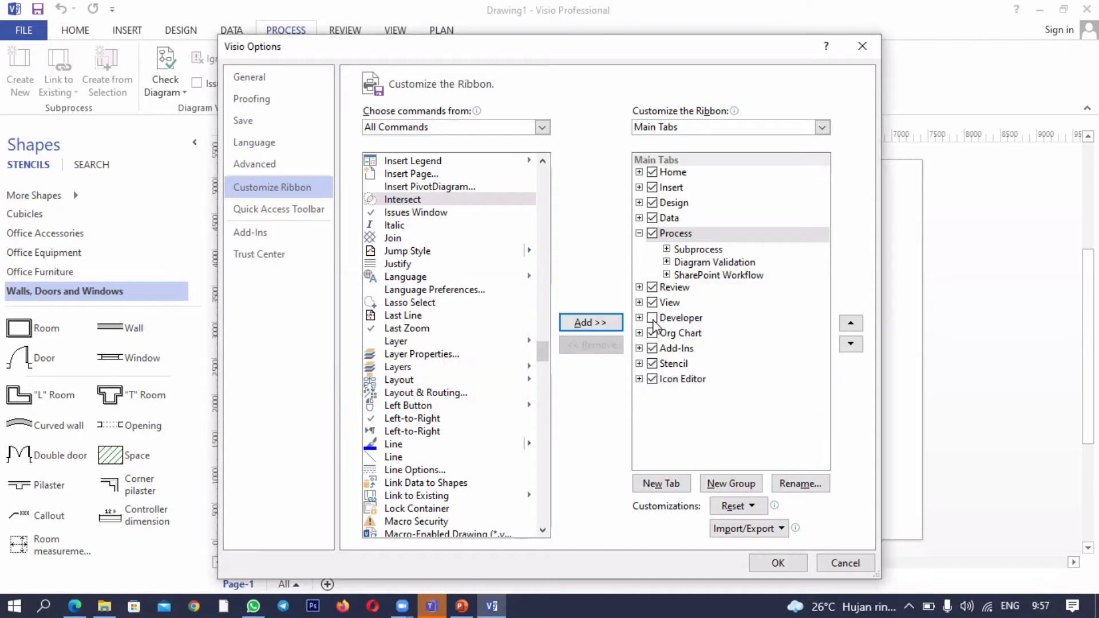
- Enable the Developer tab, add a new custom group containing the Intersect command to it, and apply the customization
left_click(654, 319)
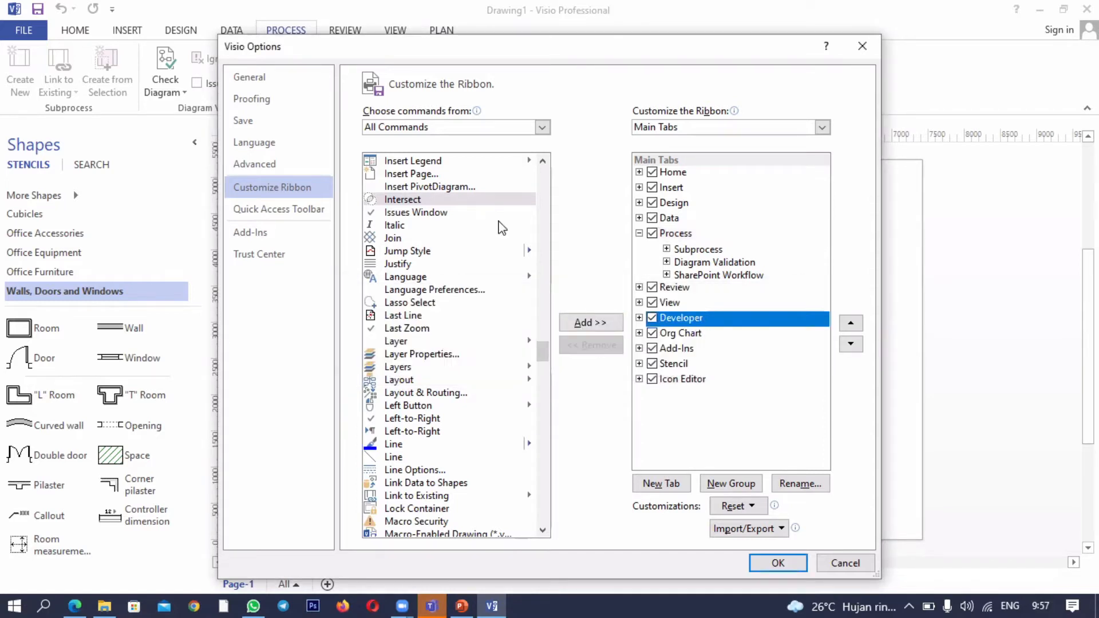
left_click(592, 326)
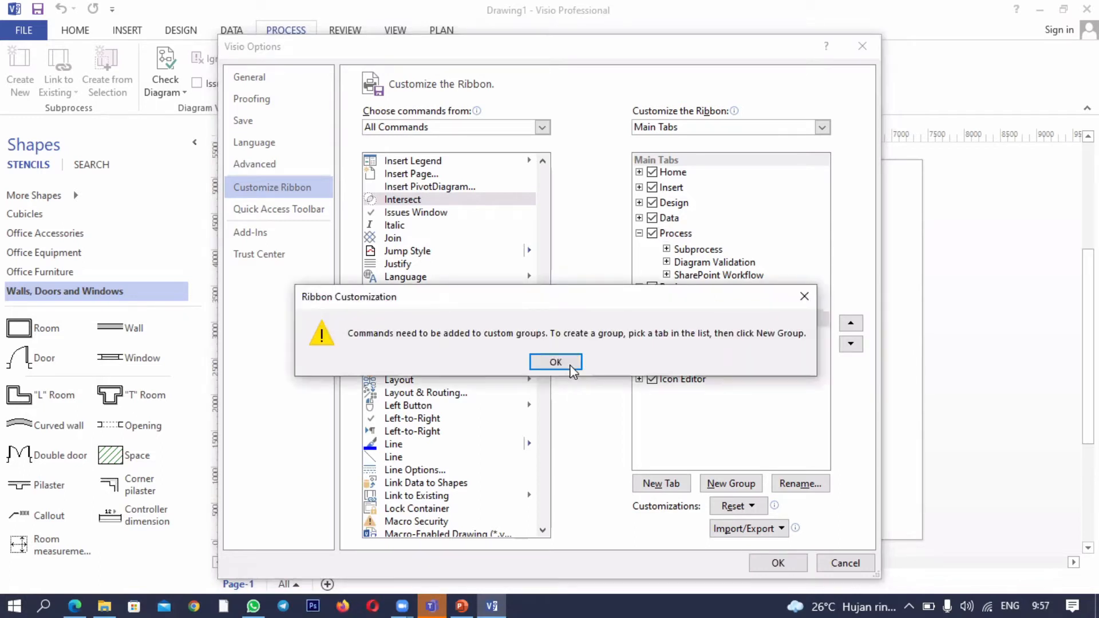
left_click(571, 368)
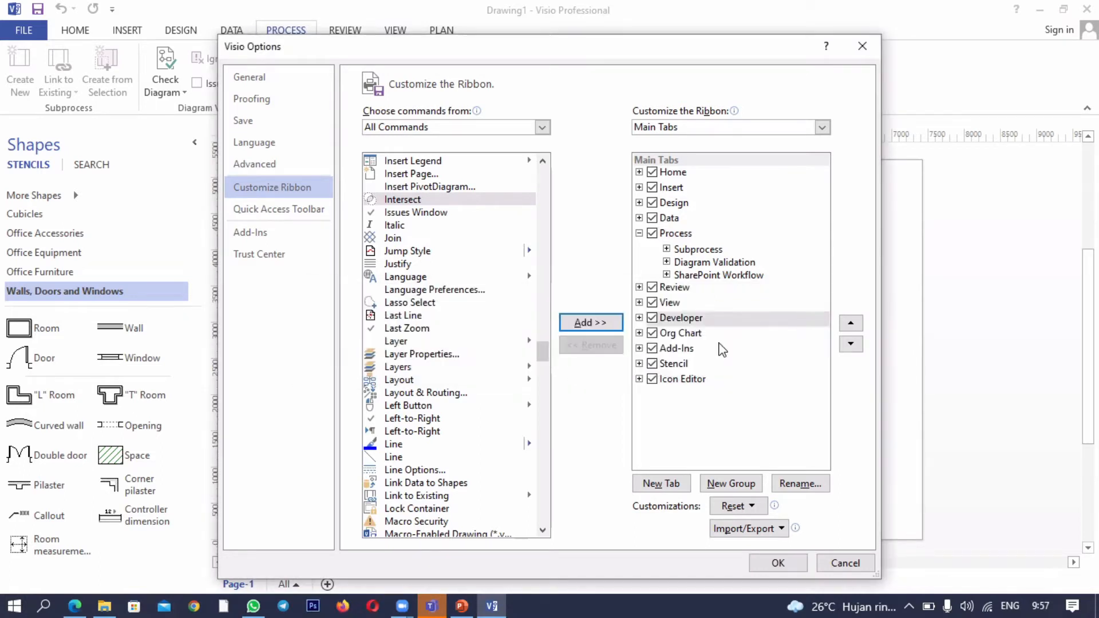
left_click(746, 487)
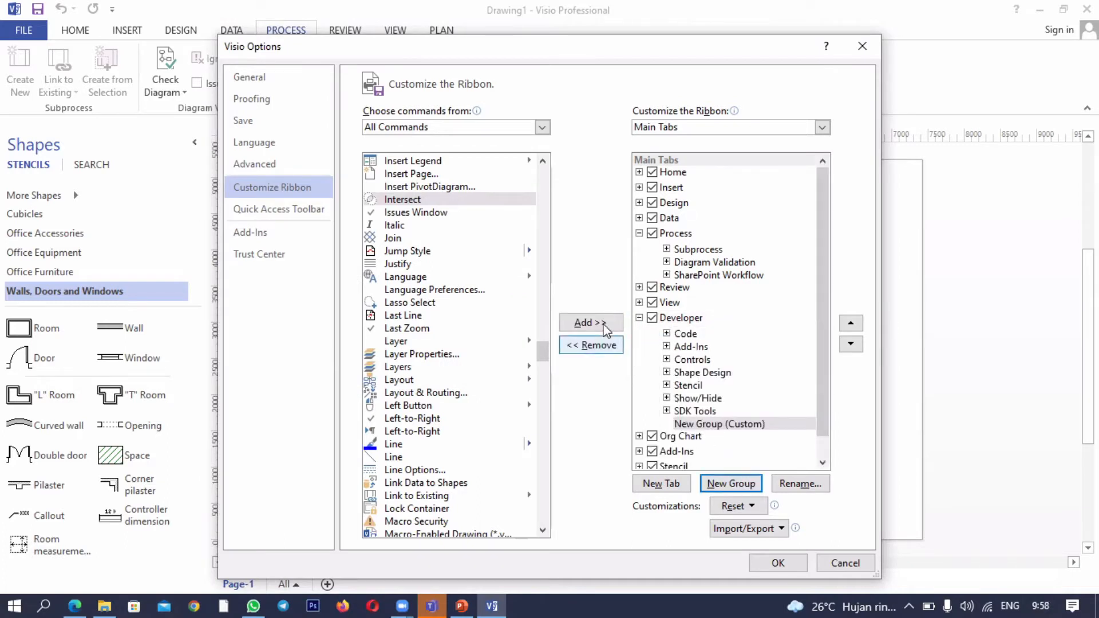
left_click(606, 330)
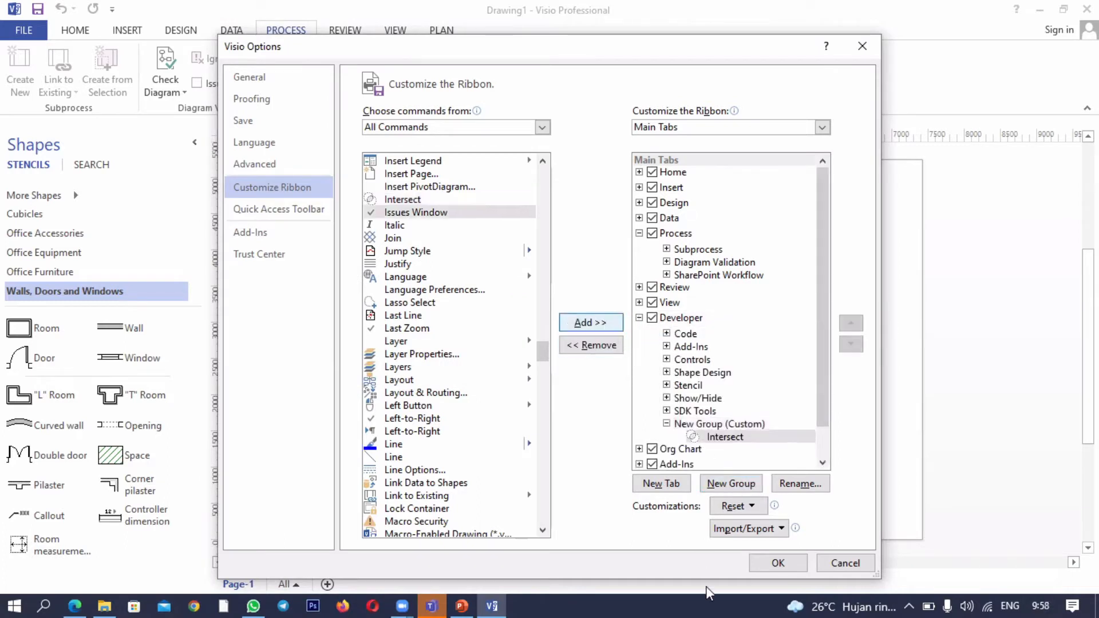
left_click(776, 564)
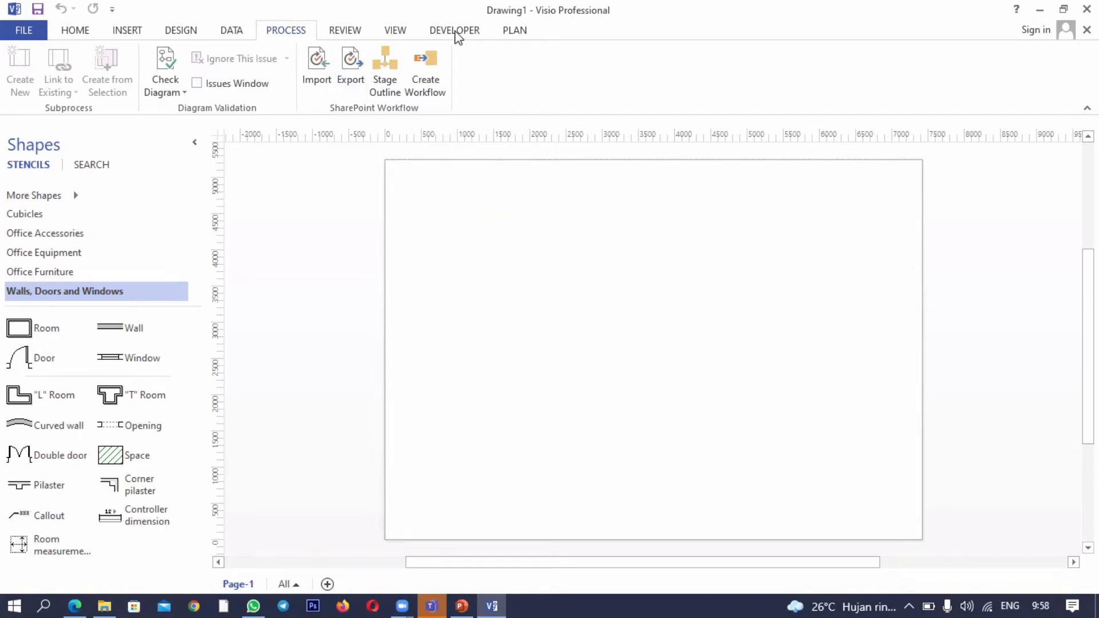
- Display the Developer commands and add the Basic Shapes stencil from the General category to the Shapes pane
left_click(455, 33)
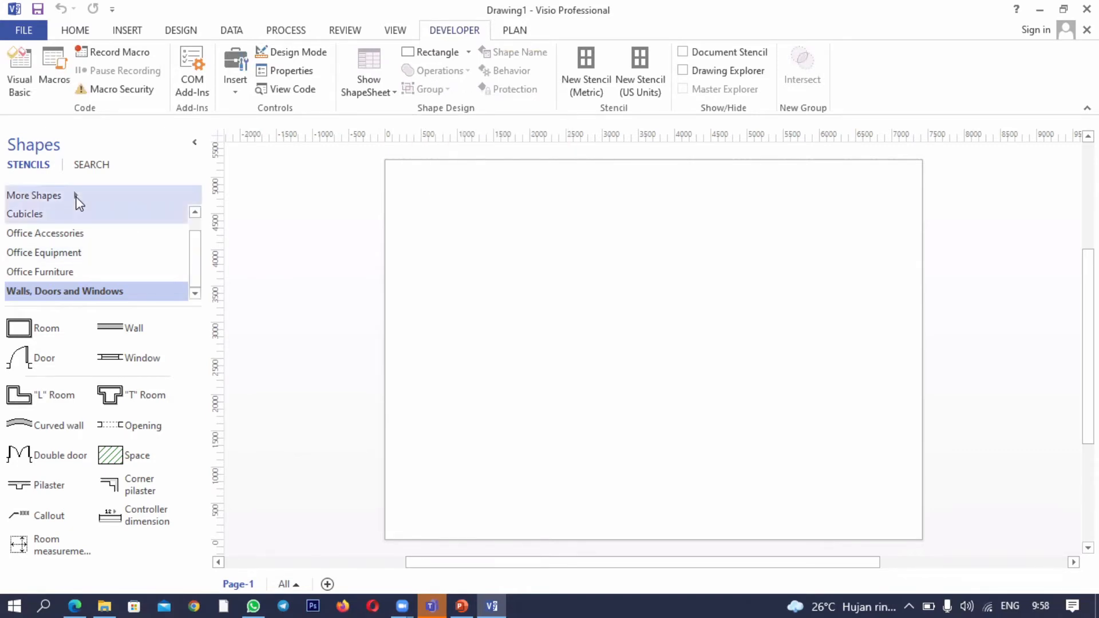
left_click(78, 202)
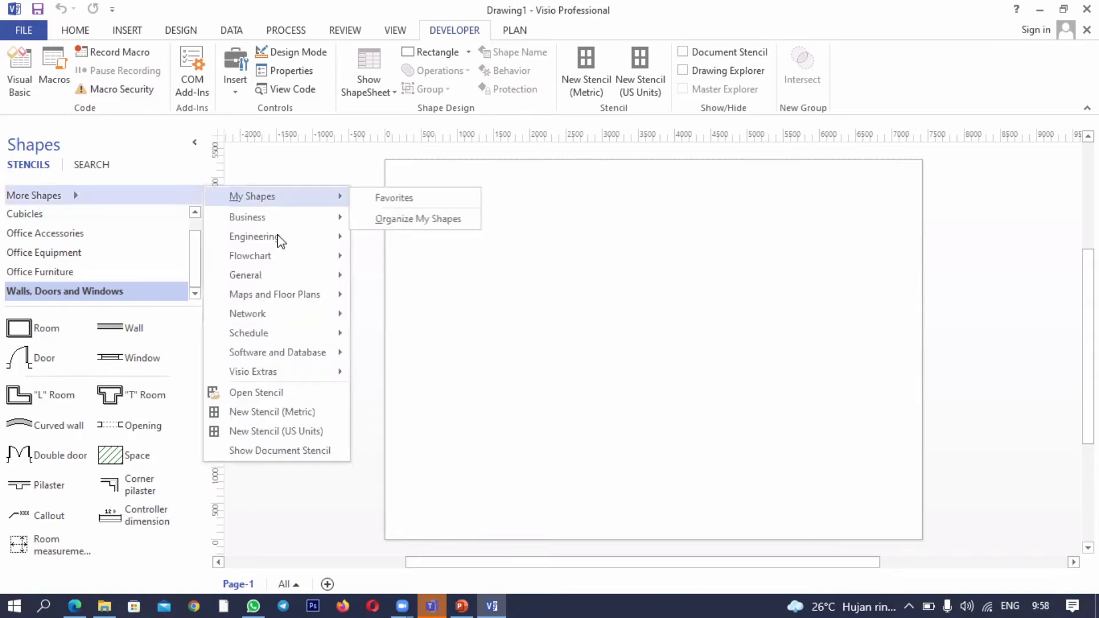
mouse_move(341, 274)
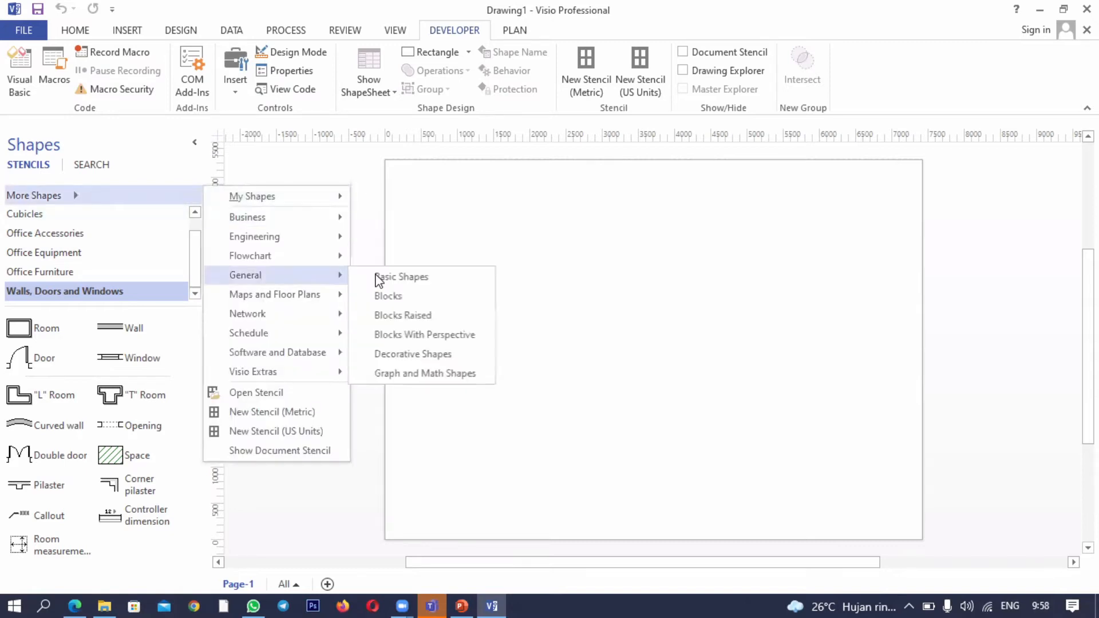
left_click(405, 278)
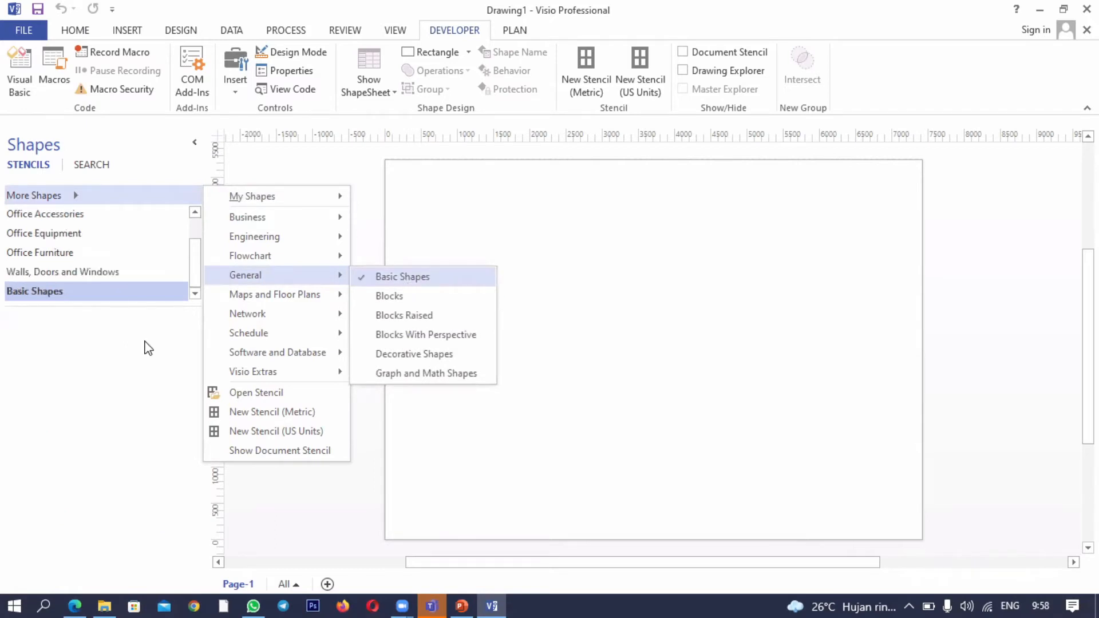
- Place a rectangle in the page's upper area and a circle overlapping its lower part, aligned with the rectangle's sides
left_click_drag(37, 329, 540, 234)
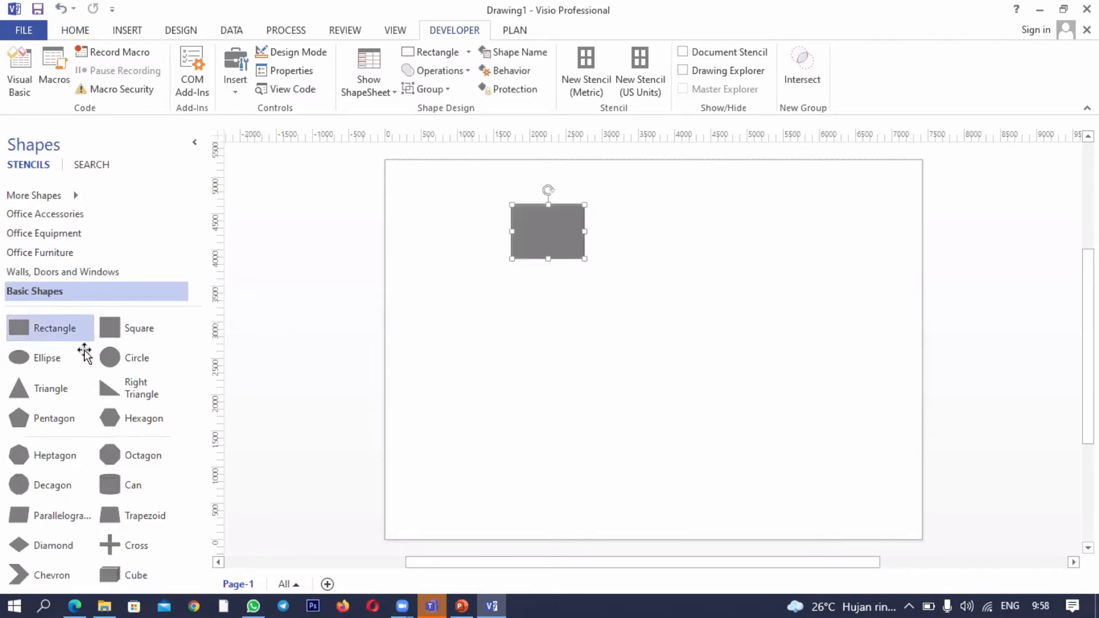
left_click_drag(84, 351, 348, 324)
left_click_drag(472, 279, 561, 263)
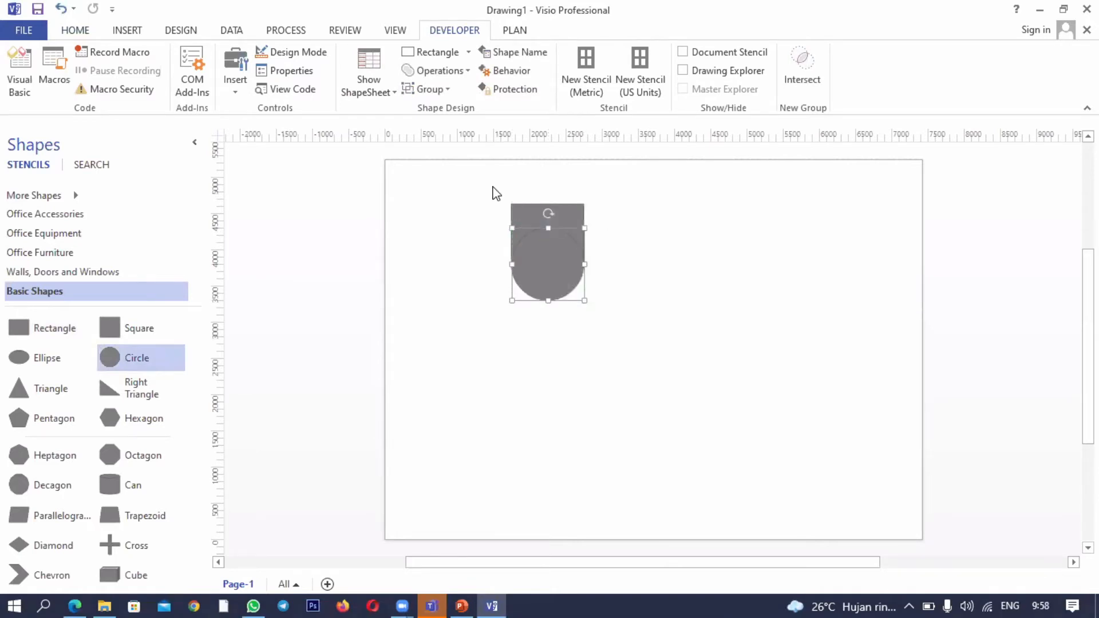
- Select both the rectangle and the circle and merge them with the Union operation
left_click(615, 282)
left_click_drag(491, 185, 626, 305)
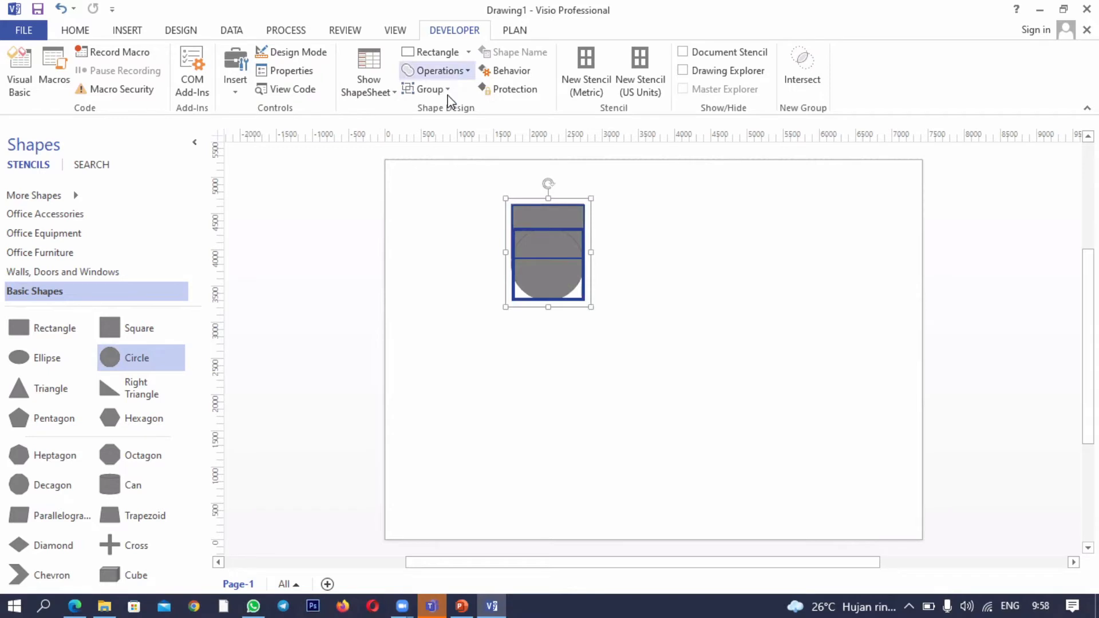
left_click(447, 72)
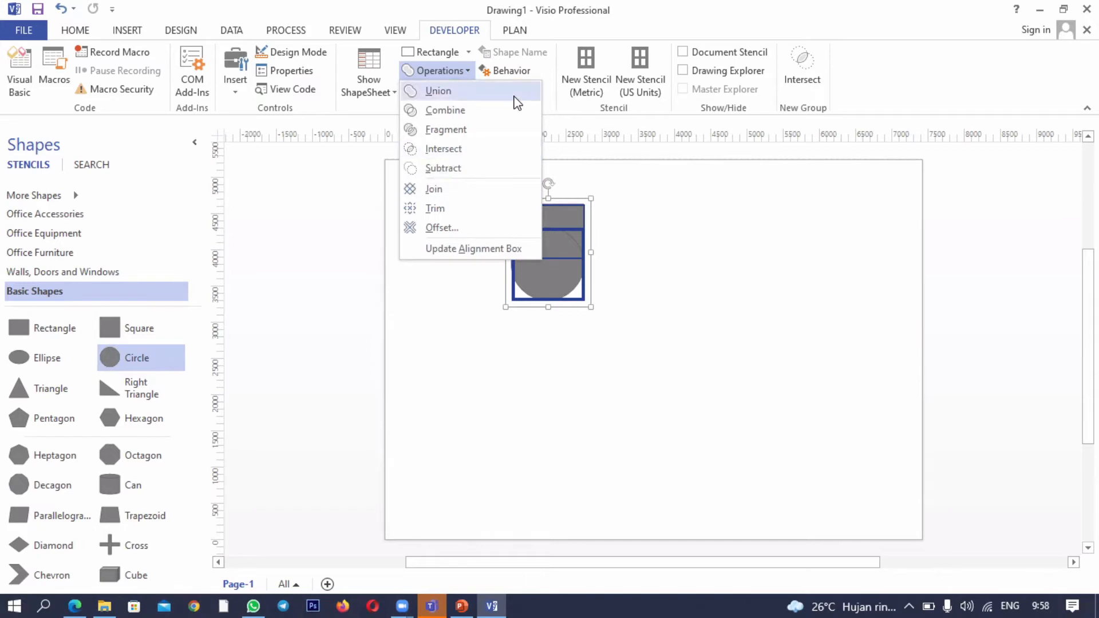
left_click(438, 90)
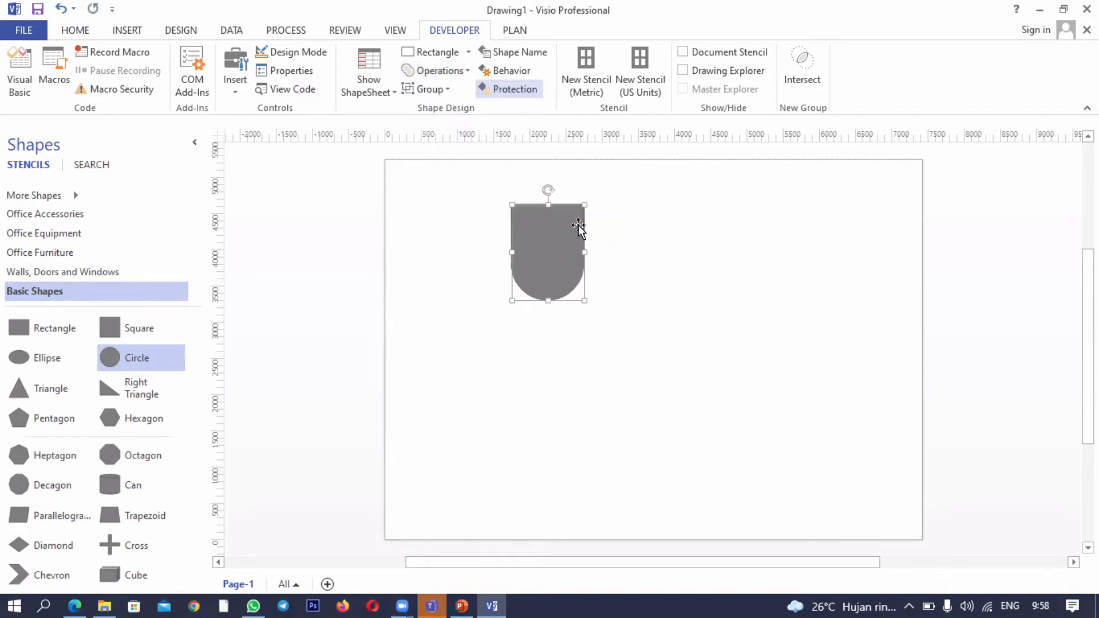
left_click(458, 72)
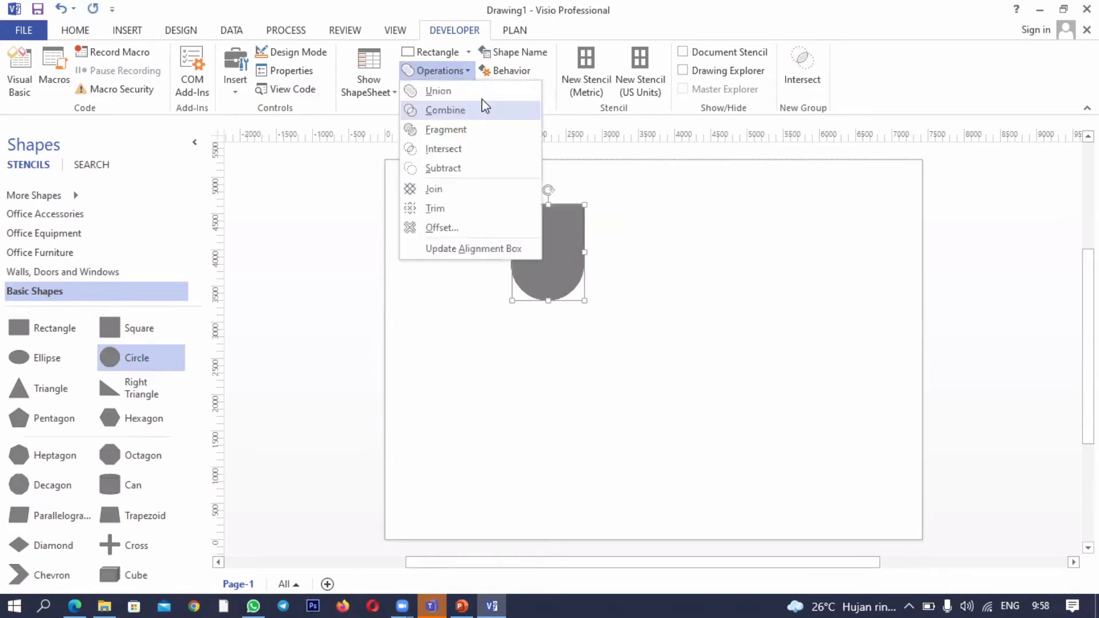
left_click(579, 68)
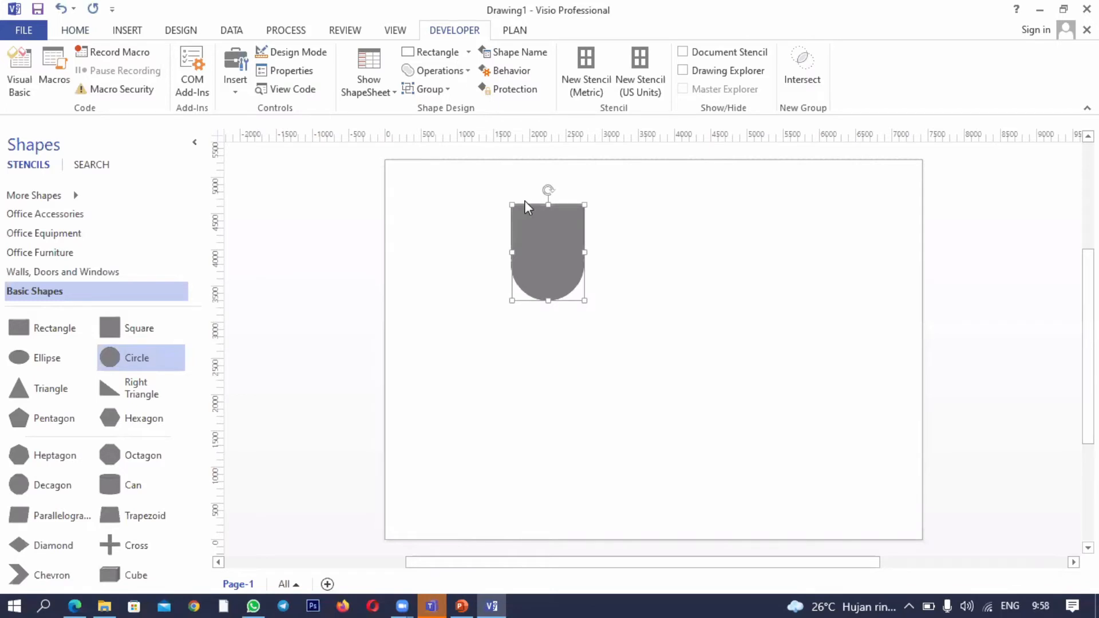
- Undo the union and the circle's alignment, and reposition the circle over the rectangle's lower part, aligned with its sides
left_click(63, 11)
left_click(63, 12)
left_click(63, 12)
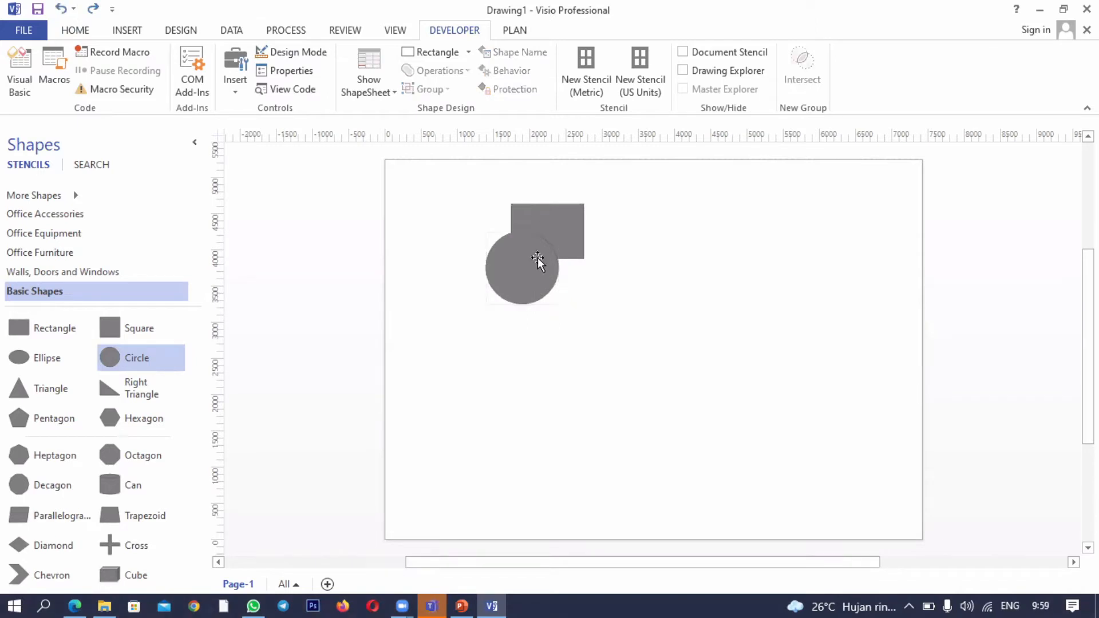
left_click_drag(540, 255, 491, 256)
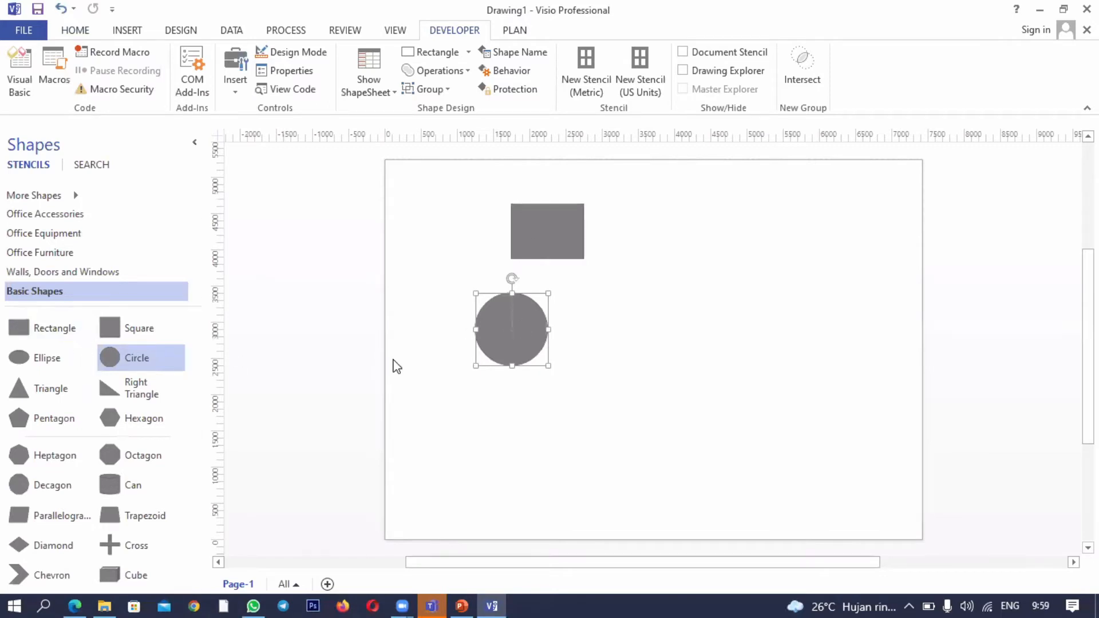
left_click_drag(475, 333, 511, 267)
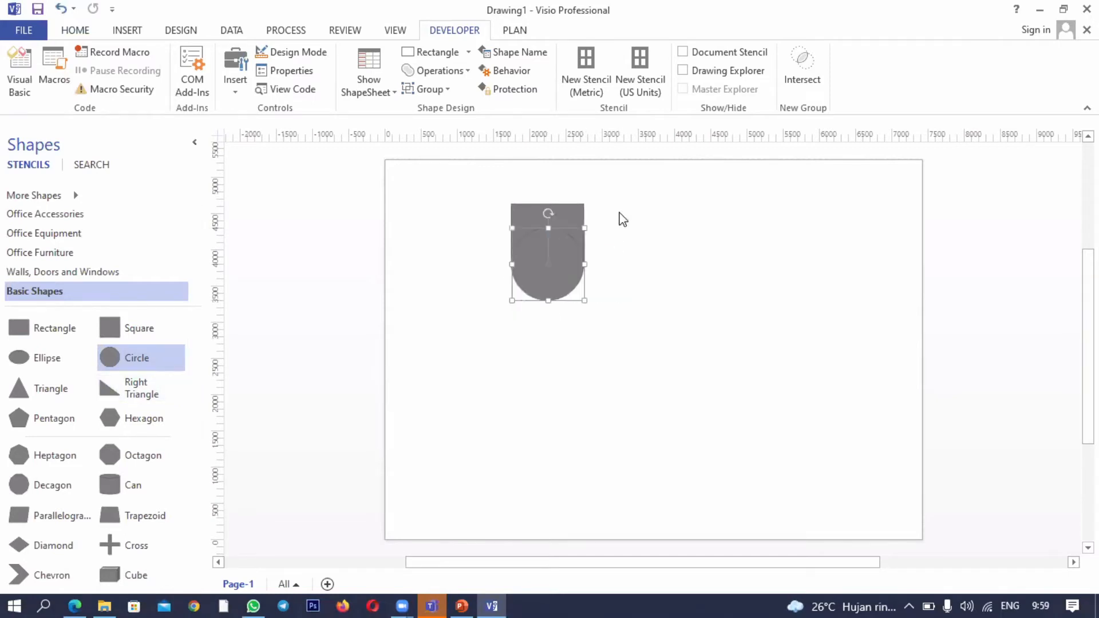
- Select the overlapping rectangle and circle together and apply the Combine operation to them
left_click(494, 193)
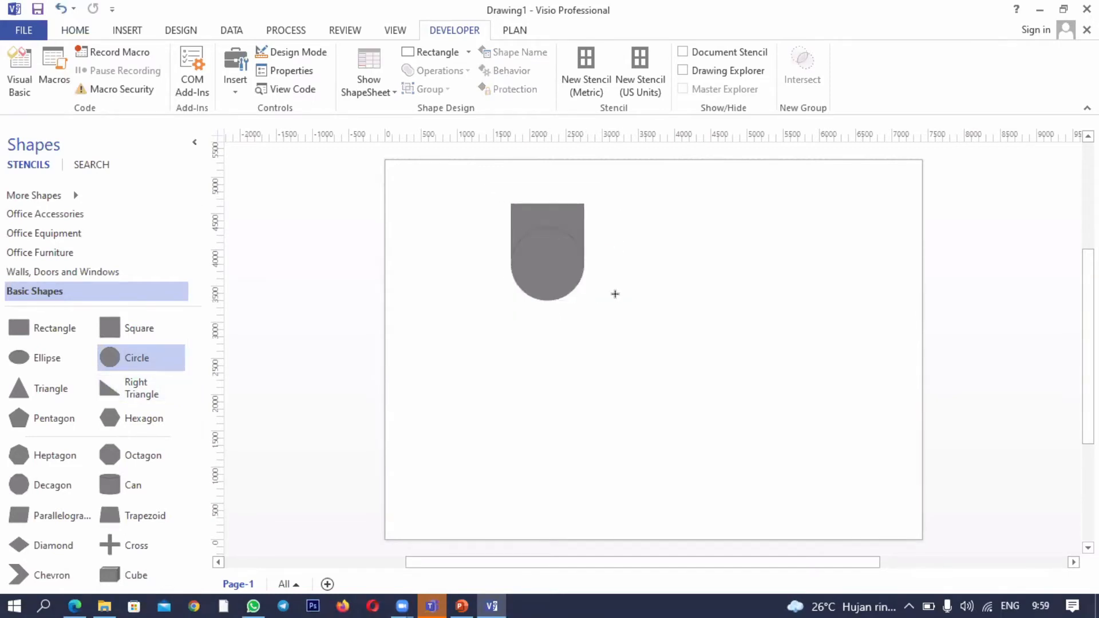
left_click_drag(488, 184, 613, 325)
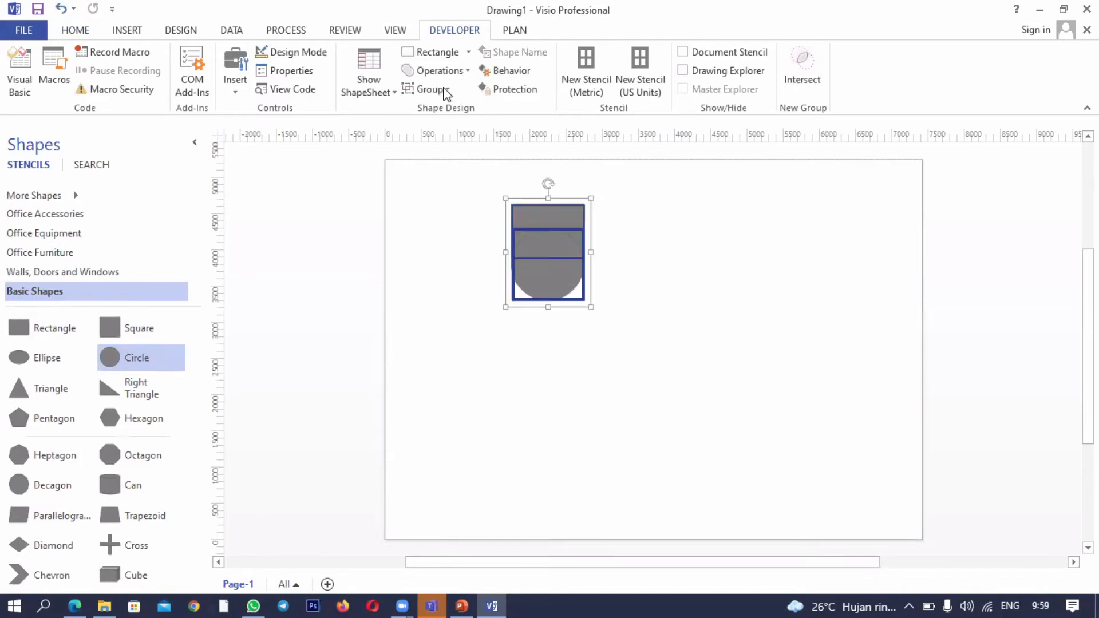
left_click(459, 71)
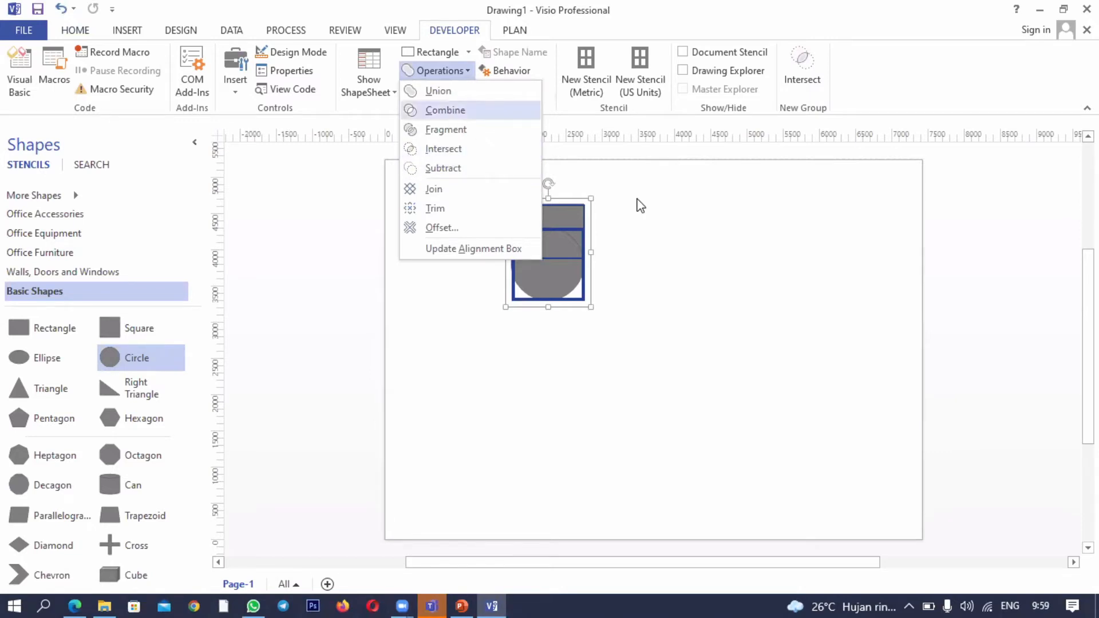
key("Return")
- Switch to PowerPoint and start the slide show from slide 7 on the Developer tab's shape operations
left_click(481, 216)
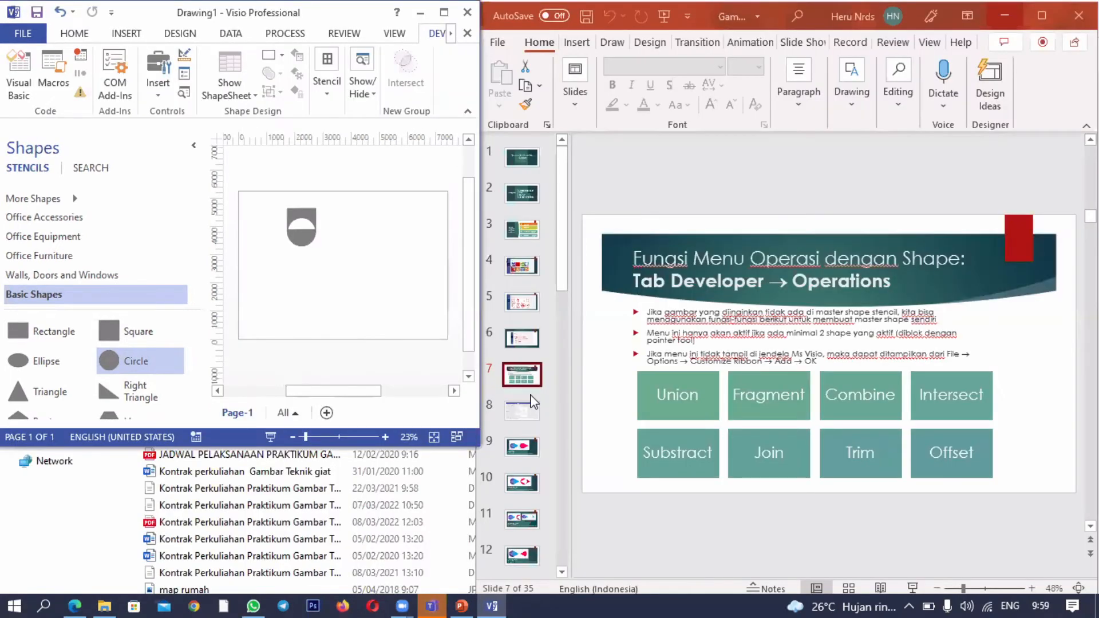
left_click(913, 590)
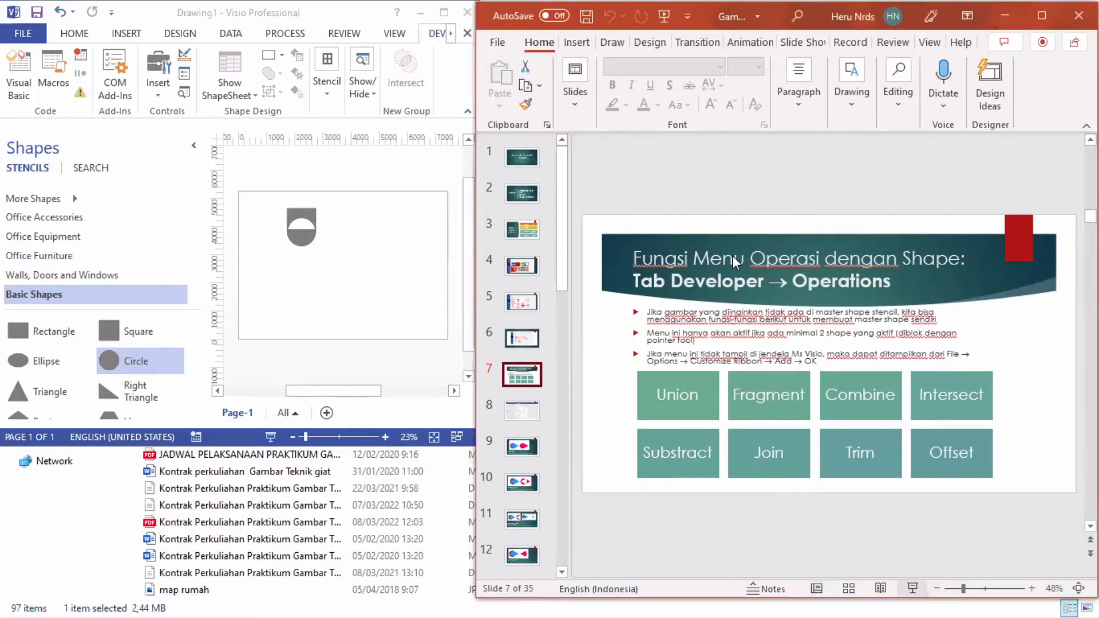